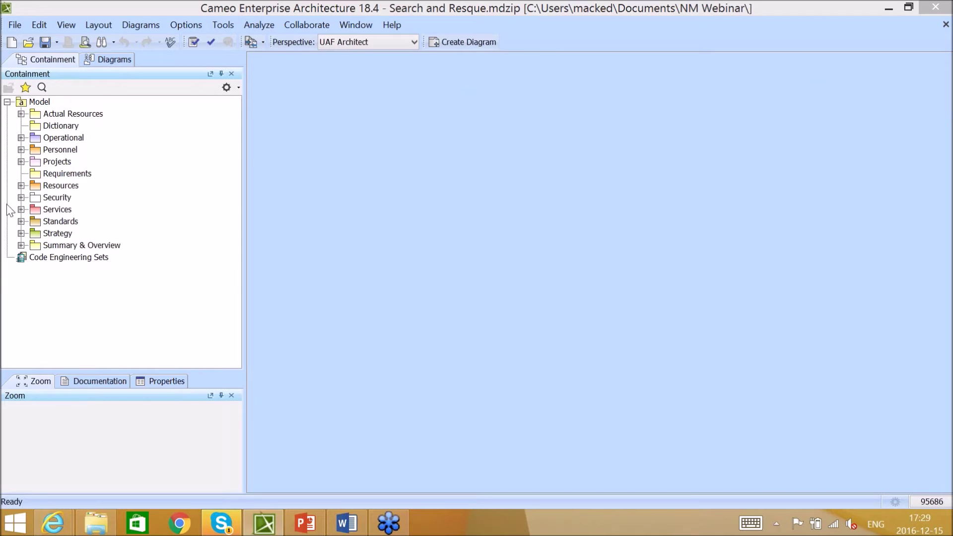
Step: Create a Strategic Taxonomy diagram in the Strategic Taxonomy package of the Strategy folder, keeping the default name
left_click(56, 233)
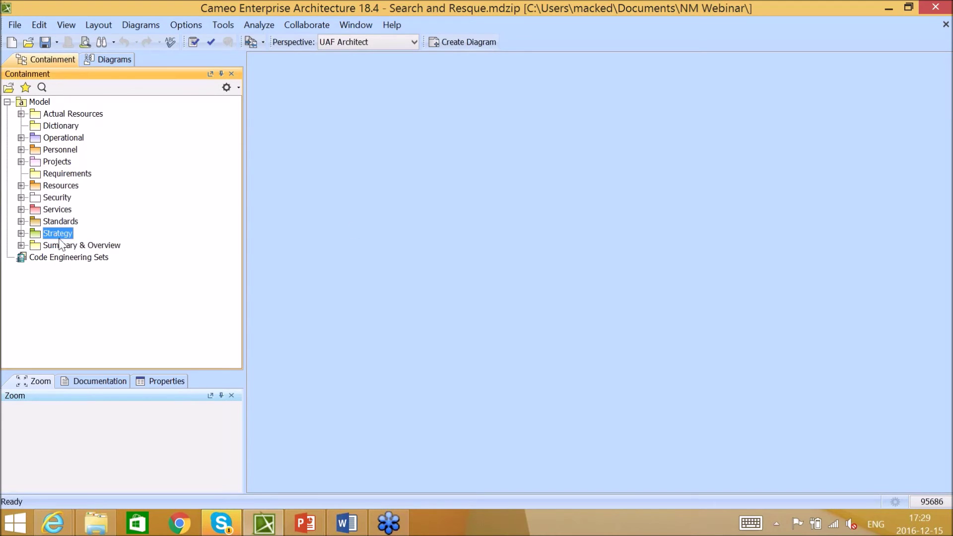
left_click(28, 231)
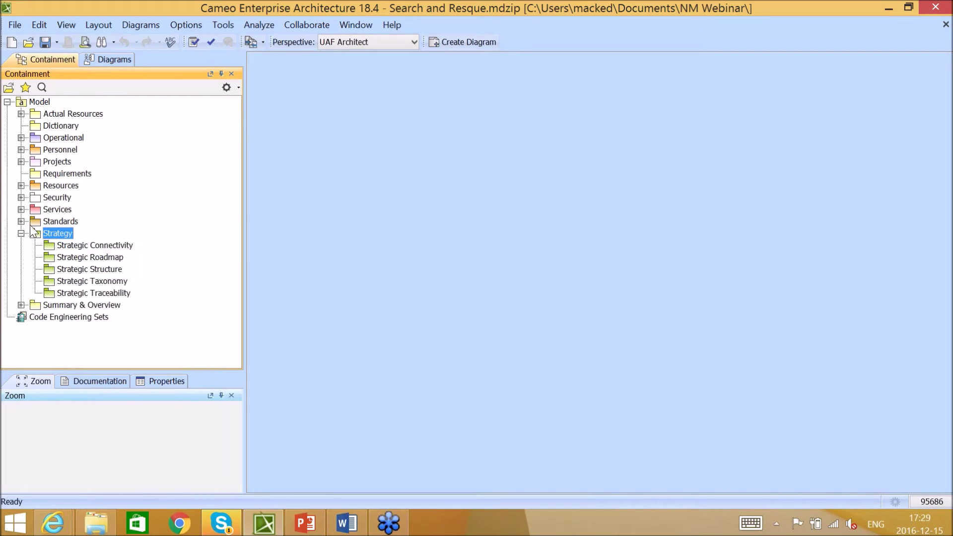
right_click(103, 280)
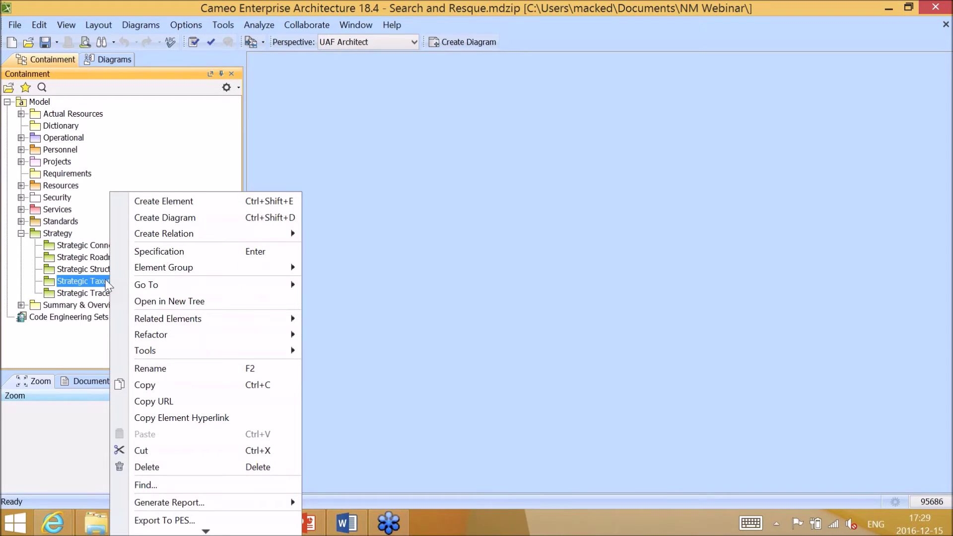
left_click(189, 219)
left_click(180, 234)
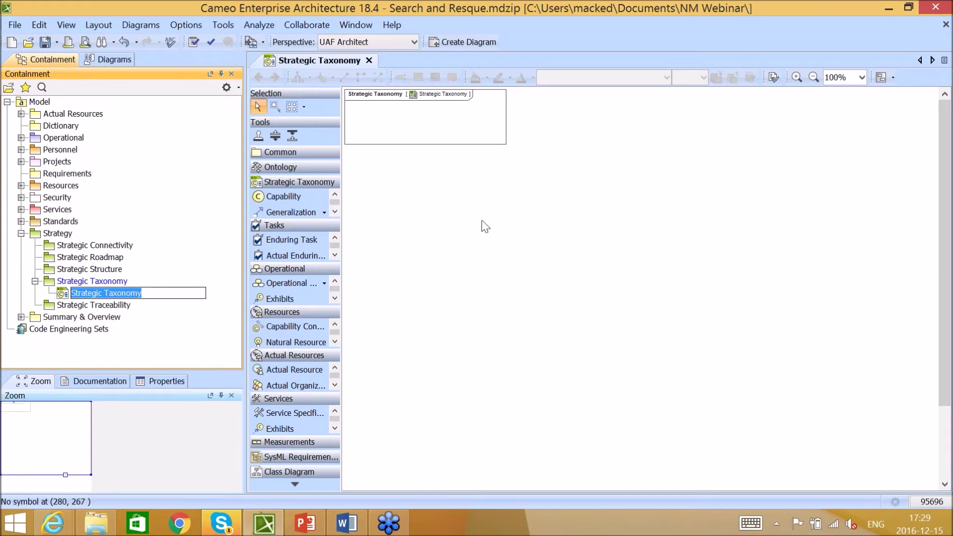
key("Return")
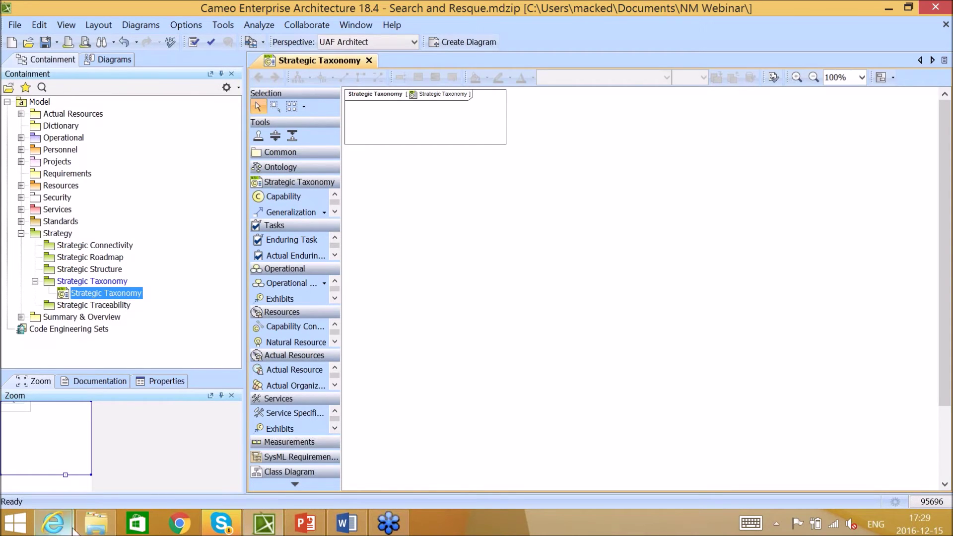
Step: Switch to the Model elements document in Word, copy the names SAR, Search, Recovery and Assistance, and return to Cameo Enterprise Architecture
left_click(348, 523)
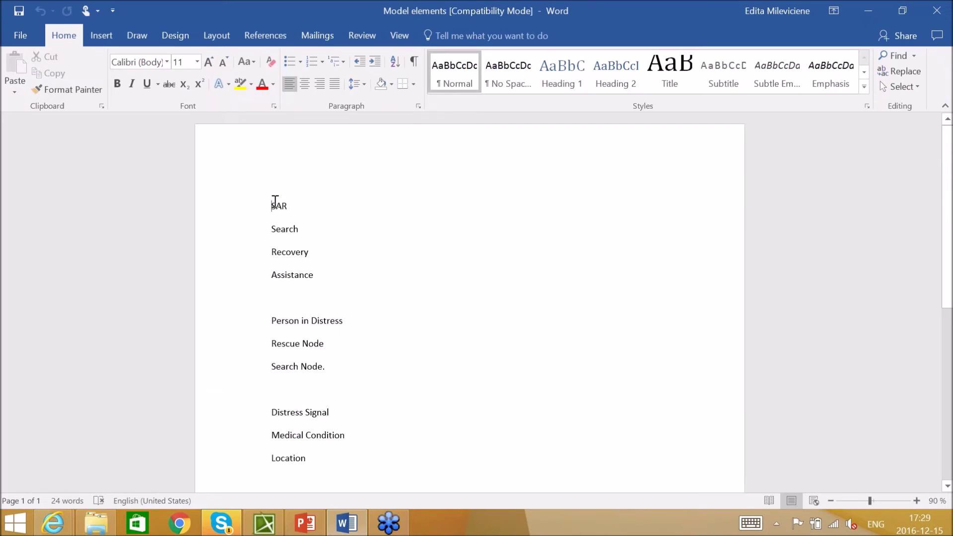
left_click_drag(280, 208, 332, 277)
key("ctrl+c")
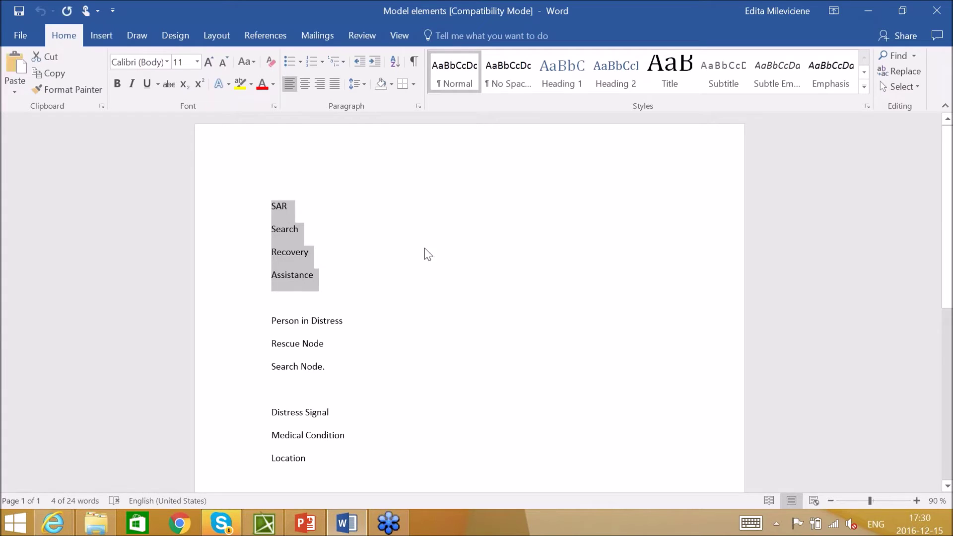
left_click(868, 11)
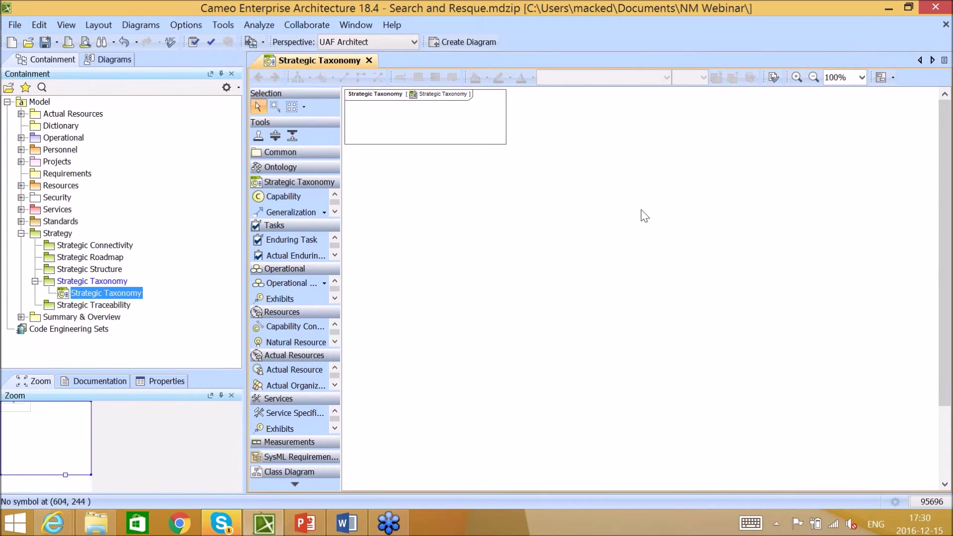
Step: Paste the copied names into the Strategic Taxonomy diagram as elements of type Capability
key("ctrl+v")
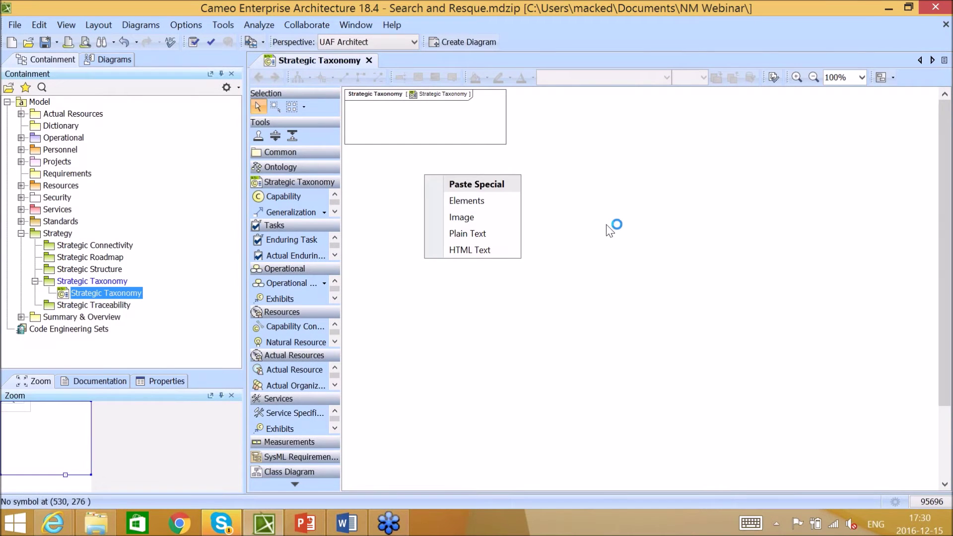
left_click(476, 204)
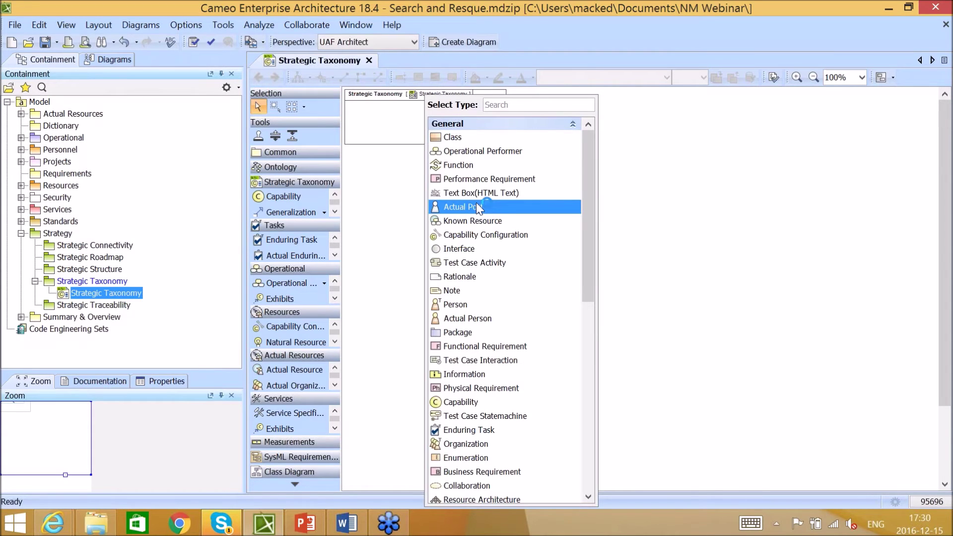
type("cap")
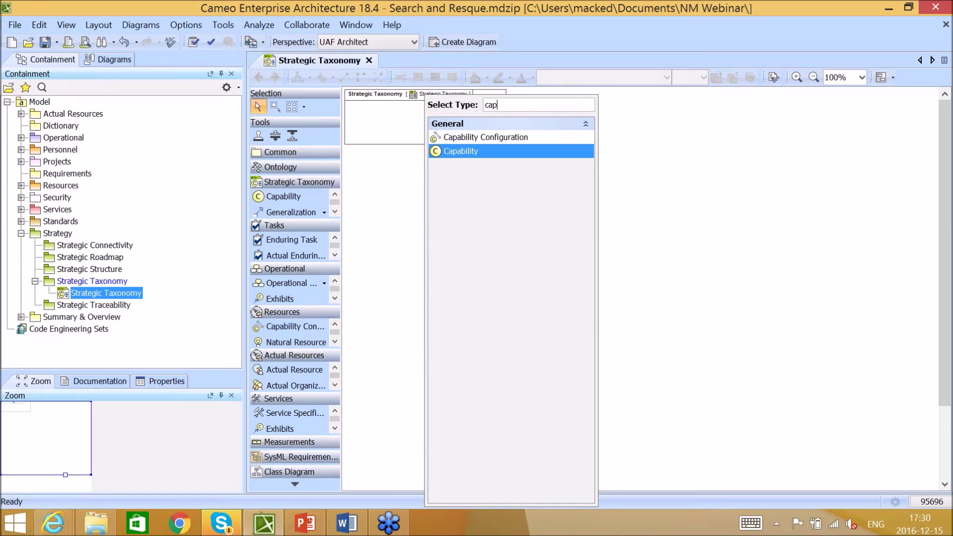
left_click(488, 152)
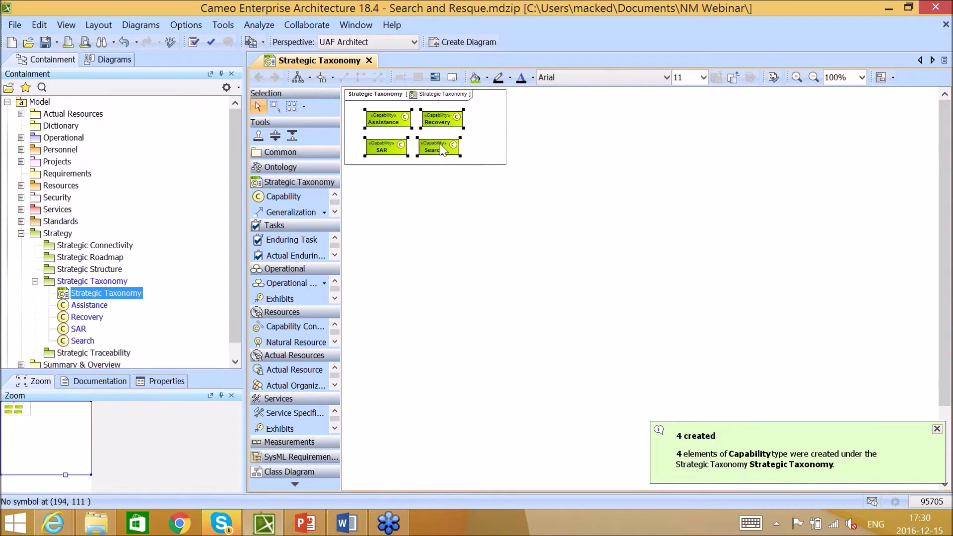
Step: Move the four capabilities together away from the diagram frame's corner to free space for arranging them
left_click_drag(443, 147, 529, 167)
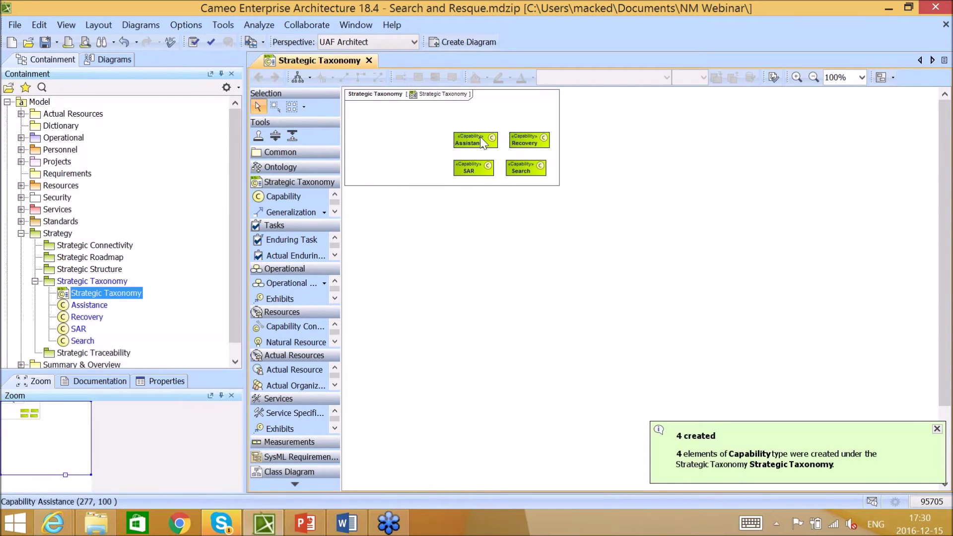
left_click(475, 171)
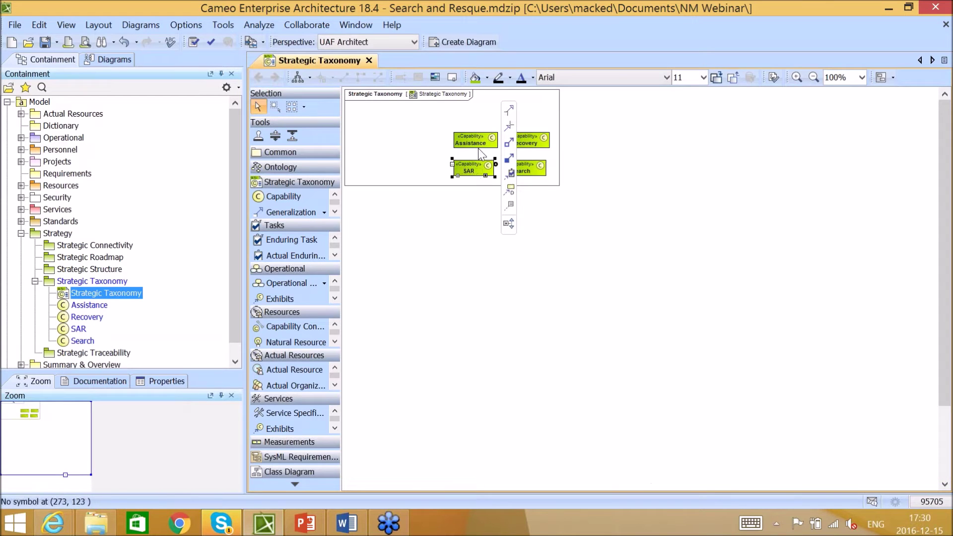
left_click(559, 212)
Step: Place the Search capability below and to the left of SAR and connect SAR to it with a composition
left_click_drag(525, 170, 431, 230)
left_click(490, 169)
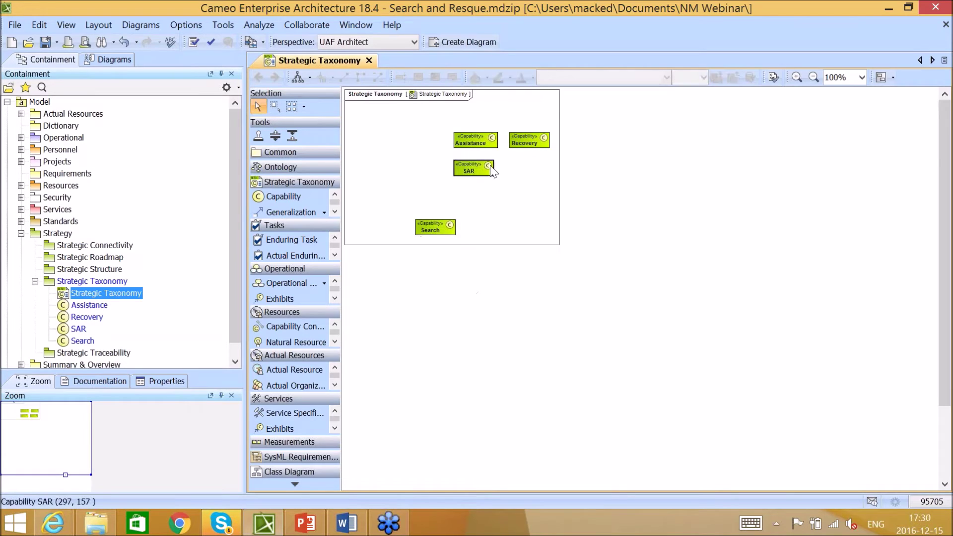
left_click_drag(507, 157, 432, 228)
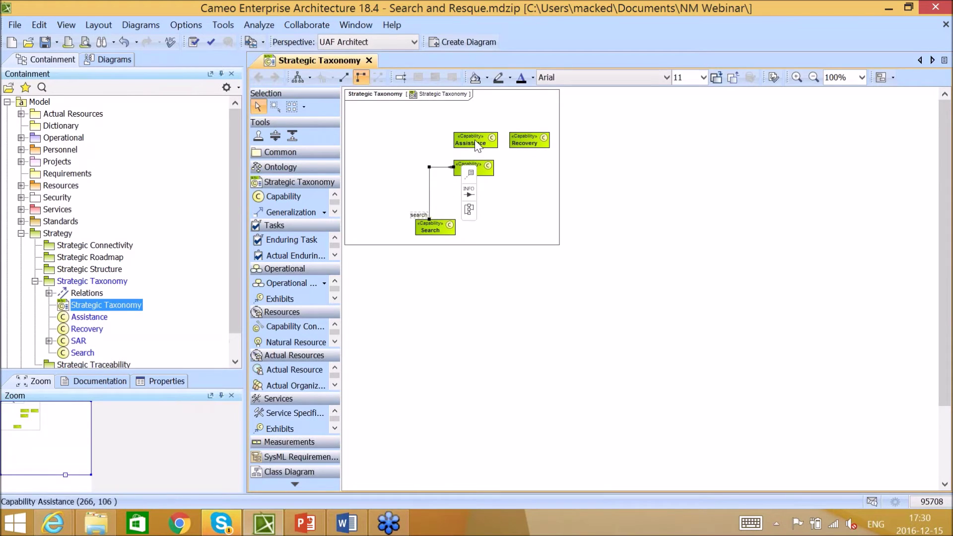
Step: Place the Recovery capability below SAR, beside Search, and connect SAR to it with a composition
left_click(531, 143)
left_click_drag(531, 143, 498, 233)
left_click(489, 170)
left_click_drag(508, 153, 487, 226)
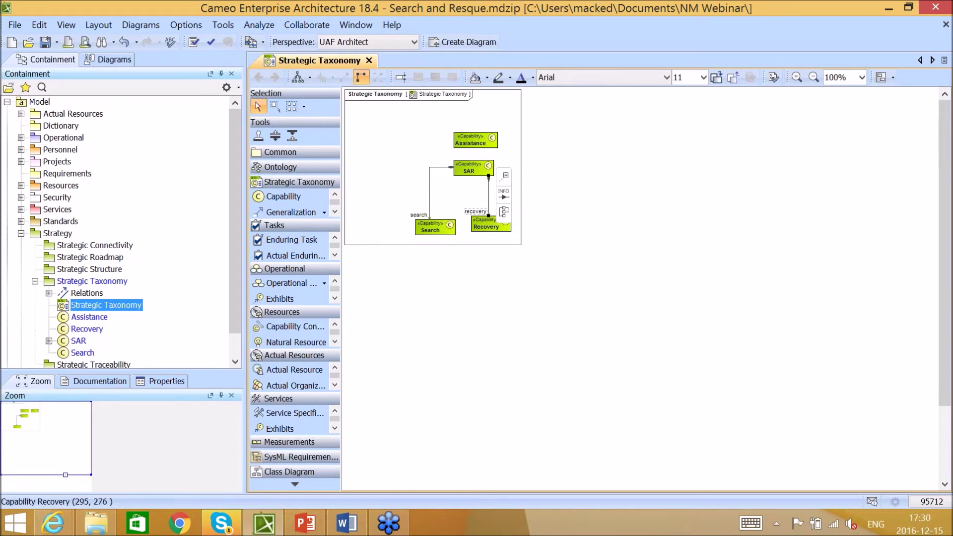
Step: Place the Assistance capability to the right of Recovery and connect SAR to it with a composition
left_click(463, 150)
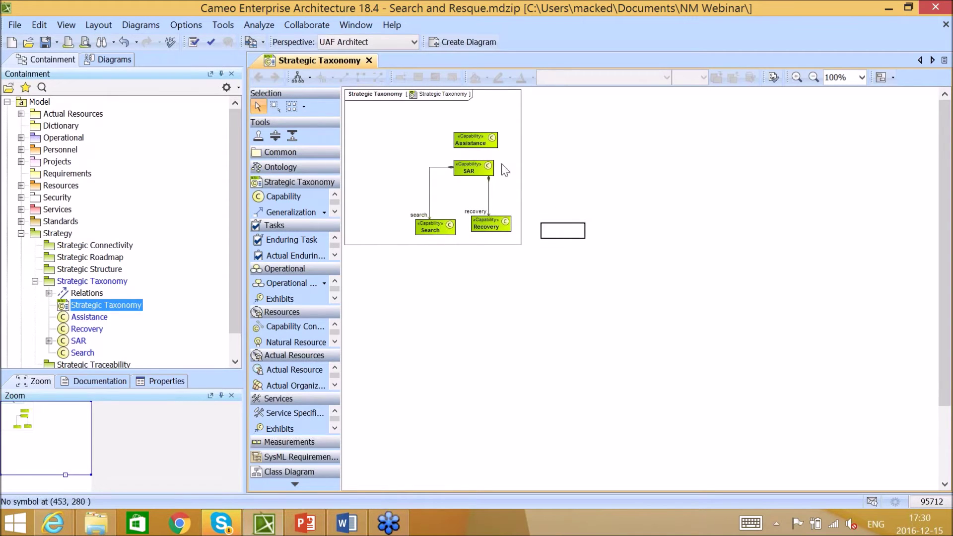
left_click(475, 166)
mouse_move(509, 156)
left_mouse_down()
mouse_move(582, 194)
mouse_move(566, 226)
left_mouse_up()
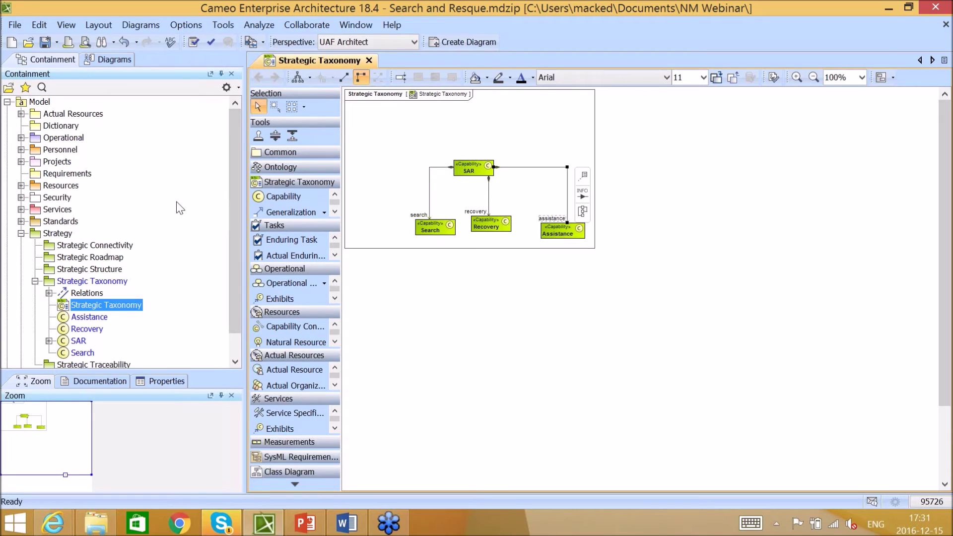
Step: Create an Operational Taxonomy diagram in the Operational Taxonomy package of the Operational folder, keeping the default name
left_click(70, 137)
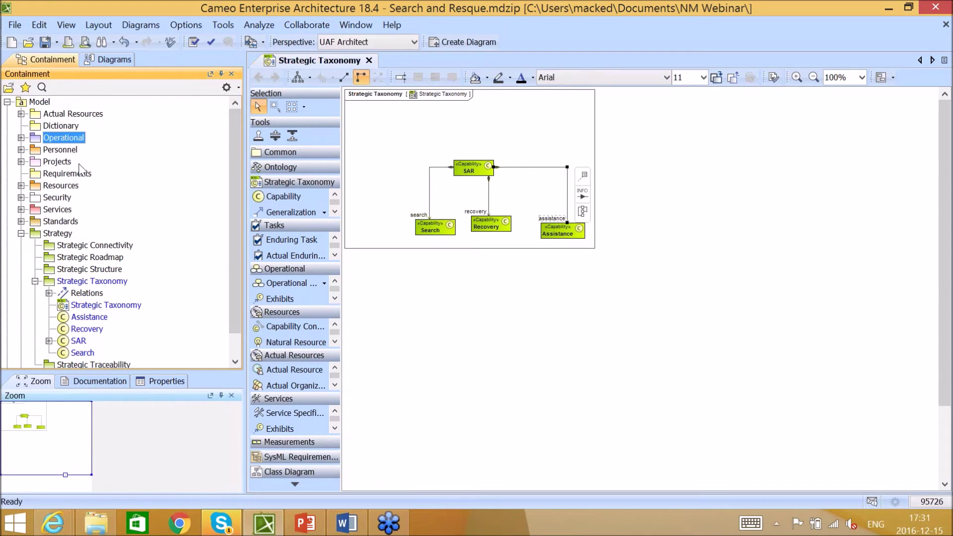
left_click(22, 138)
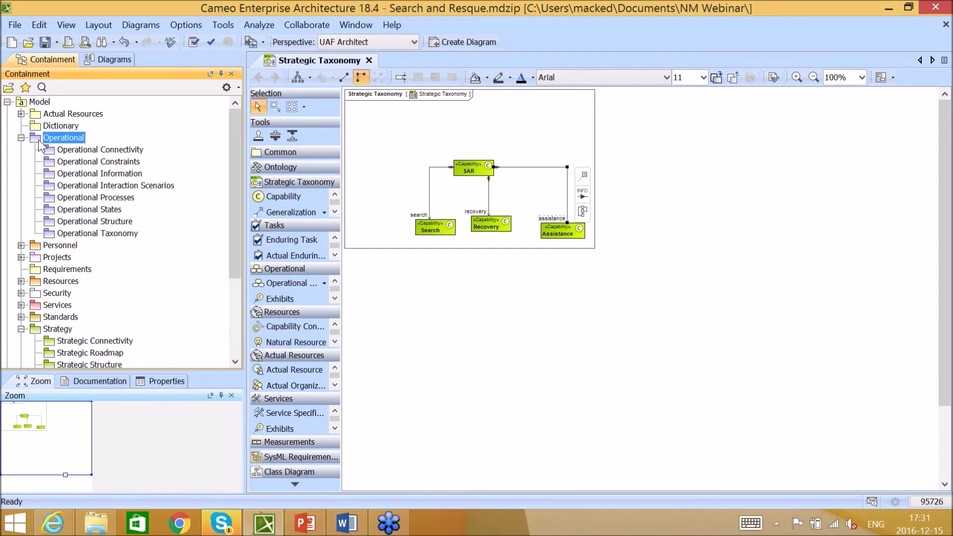
left_click(109, 237)
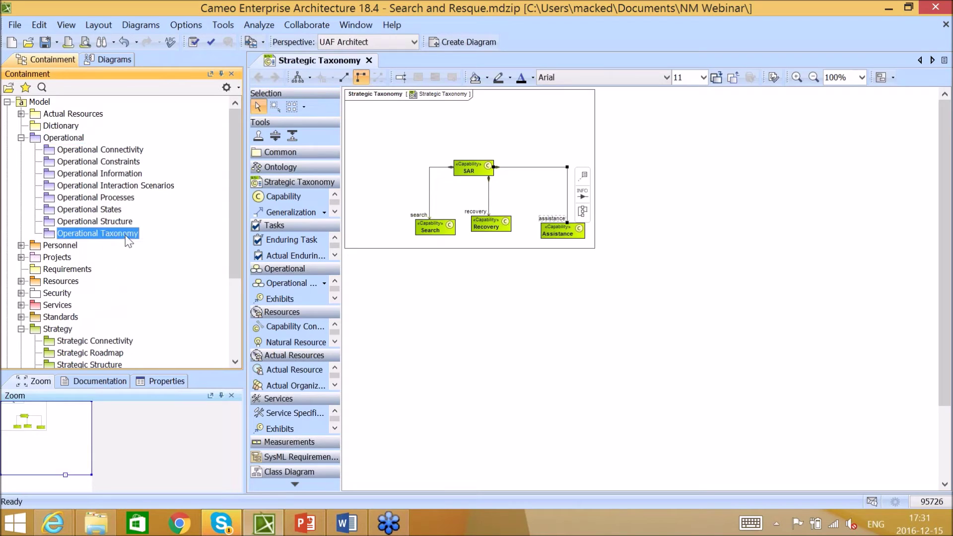
right_click(126, 232)
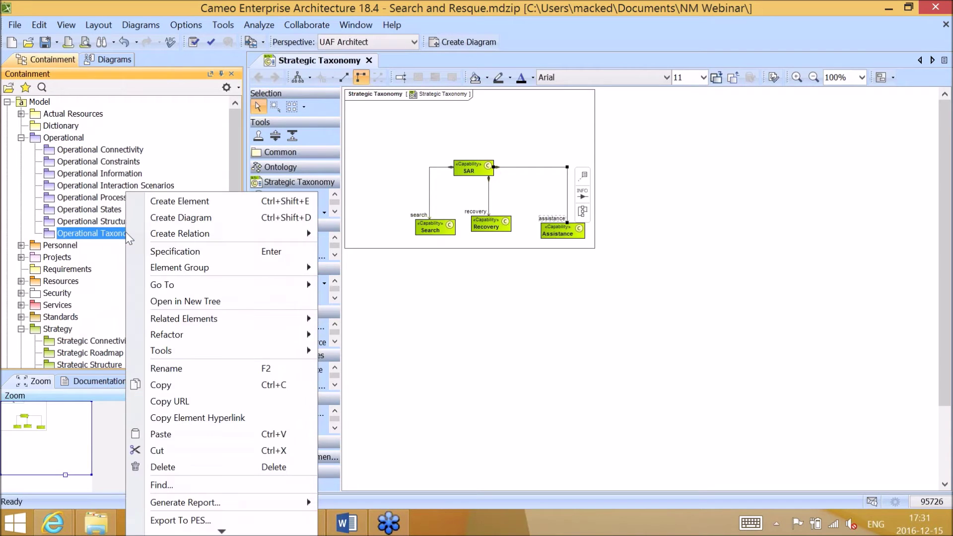
left_click(175, 213)
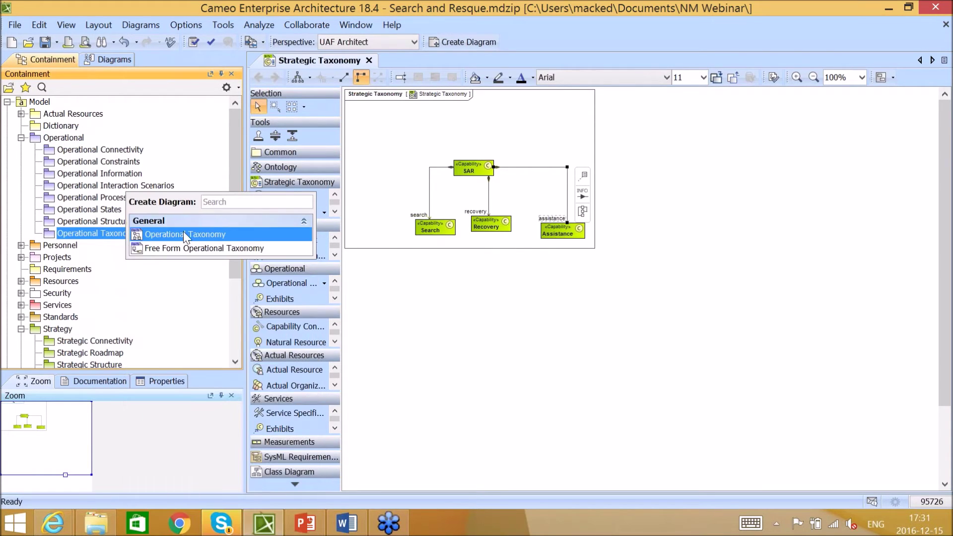
left_click(184, 233)
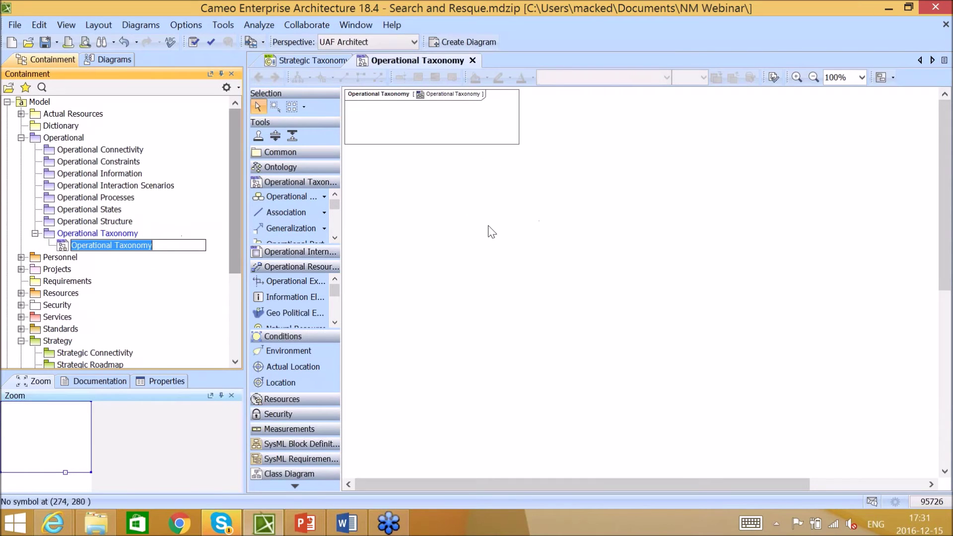
key("Return")
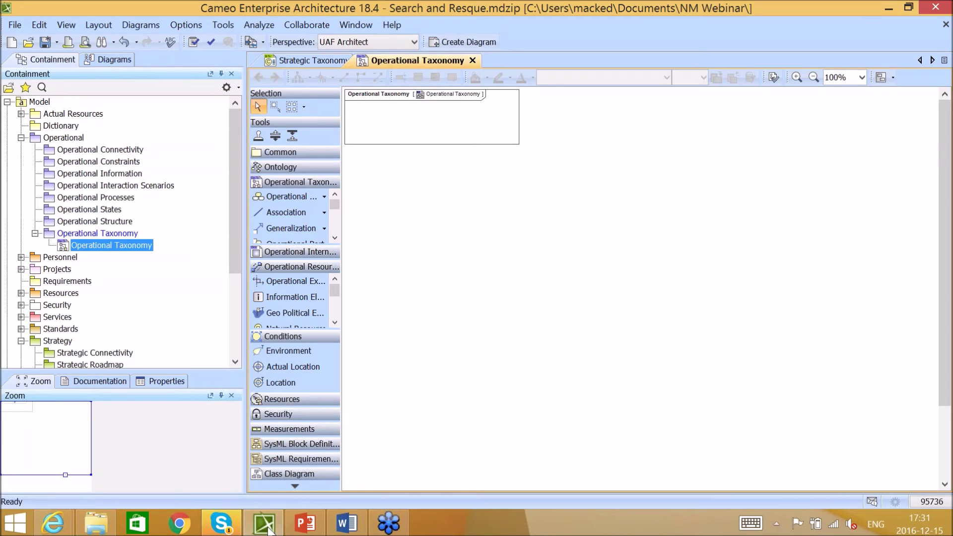
Step: Switch to Word, copy the names Person in Distress, Rescue Node and Search Node, and return to Cameo Enterprise Architecture
left_click(347, 523)
left_click(411, 368)
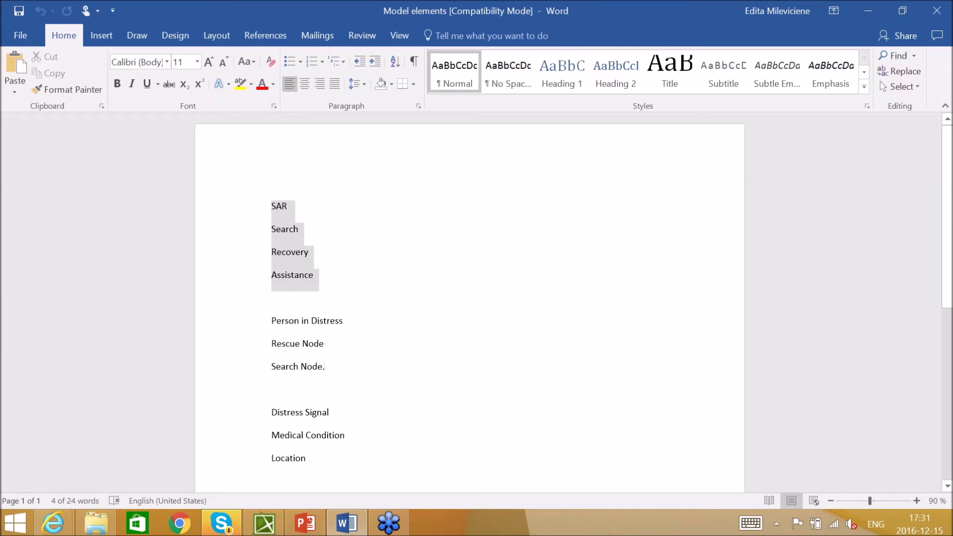
left_click_drag(277, 317, 325, 361)
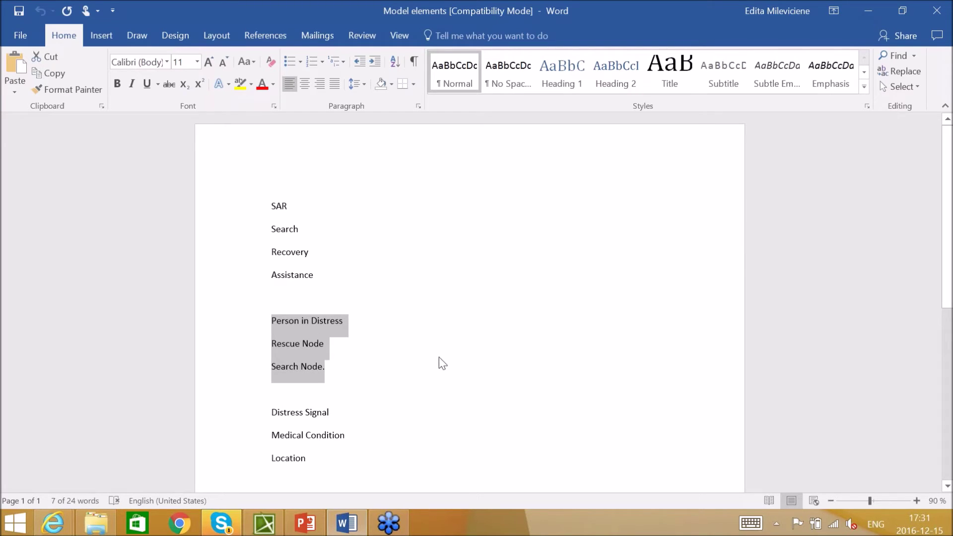
key("alt+Tab")
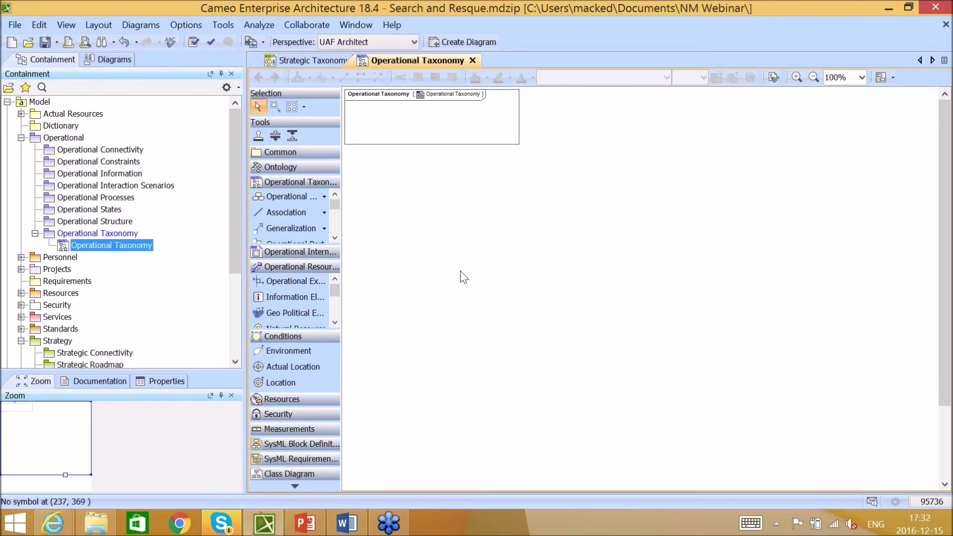
Step: Paste the copied names into the Operational Taxonomy diagram as elements of type Operational Performer
key("ctrl+shift+v")
left_click(474, 200)
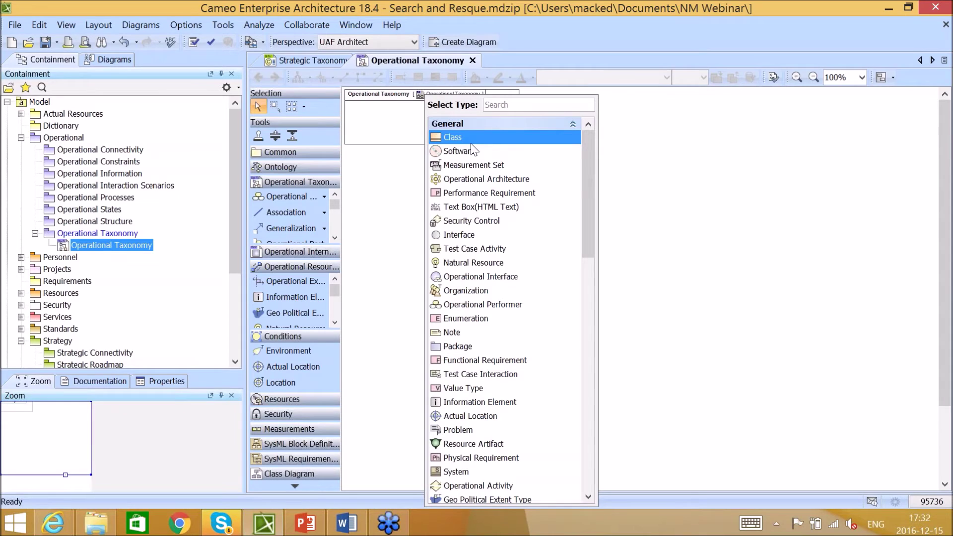
type("op")
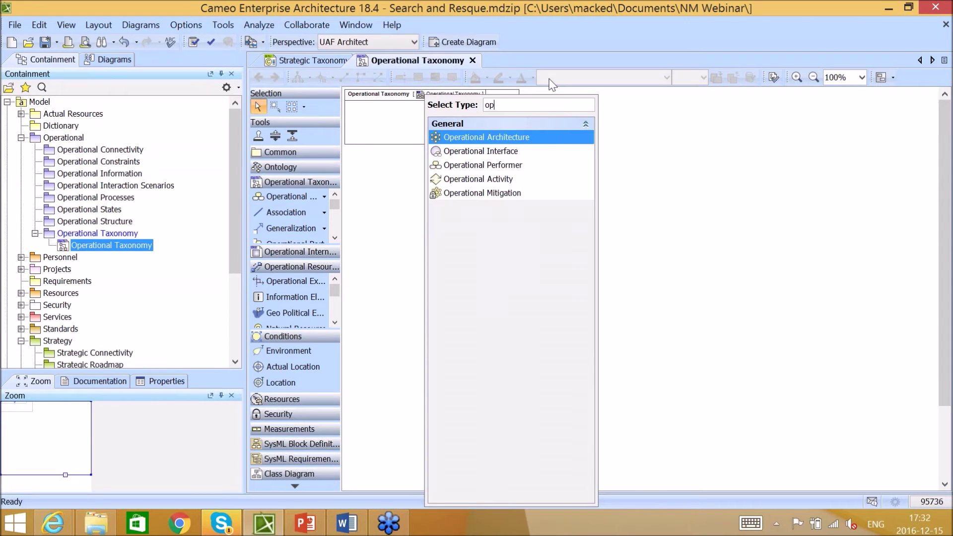
left_click(524, 169)
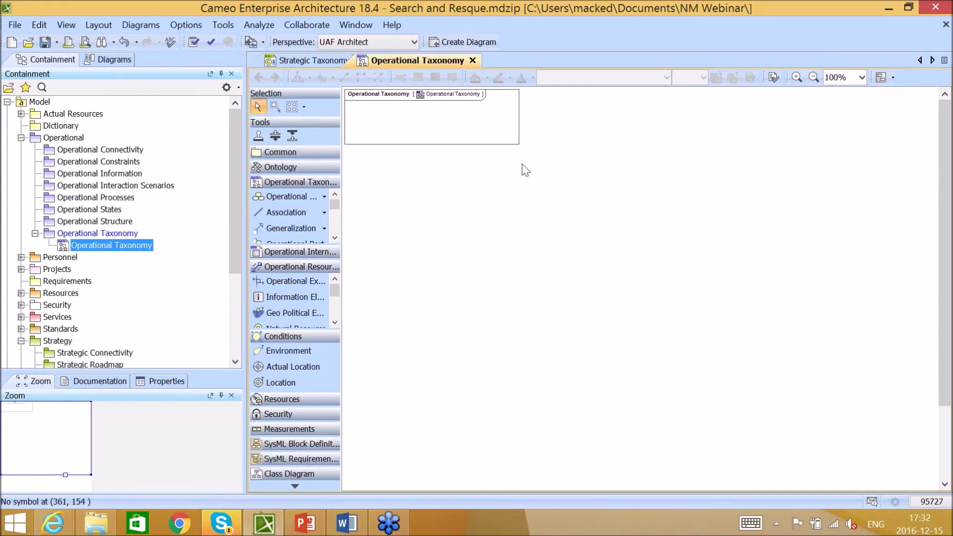
left_click(545, 235)
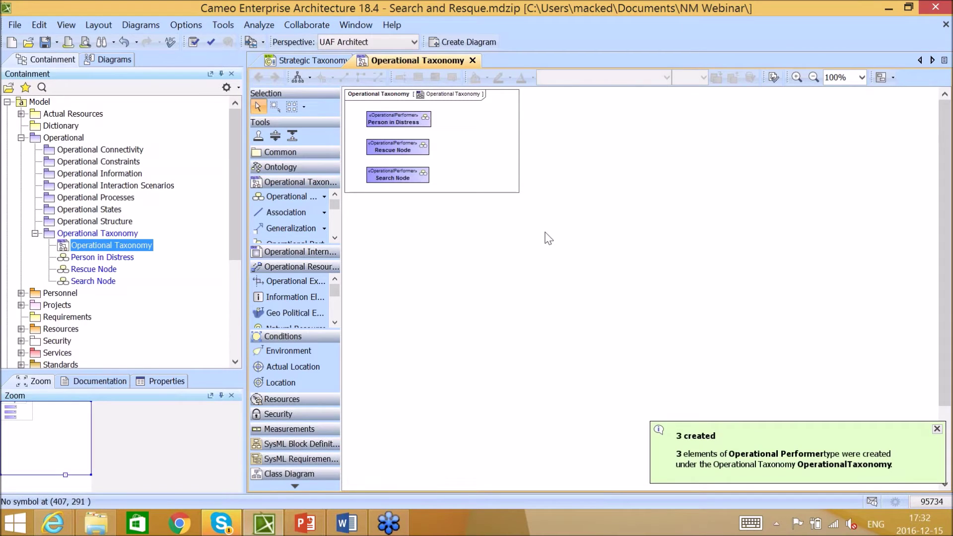
Step: Move Rescue Node to the right of Search Node and connect Person in Distress to Search Node with an association
left_click_drag(406, 151, 563, 183)
left_click(397, 120)
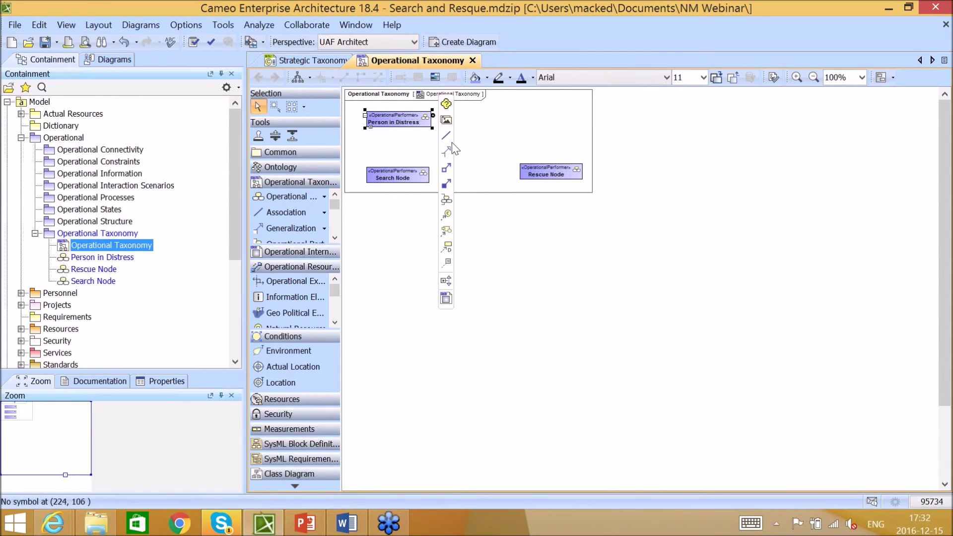
left_click_drag(447, 136, 391, 178)
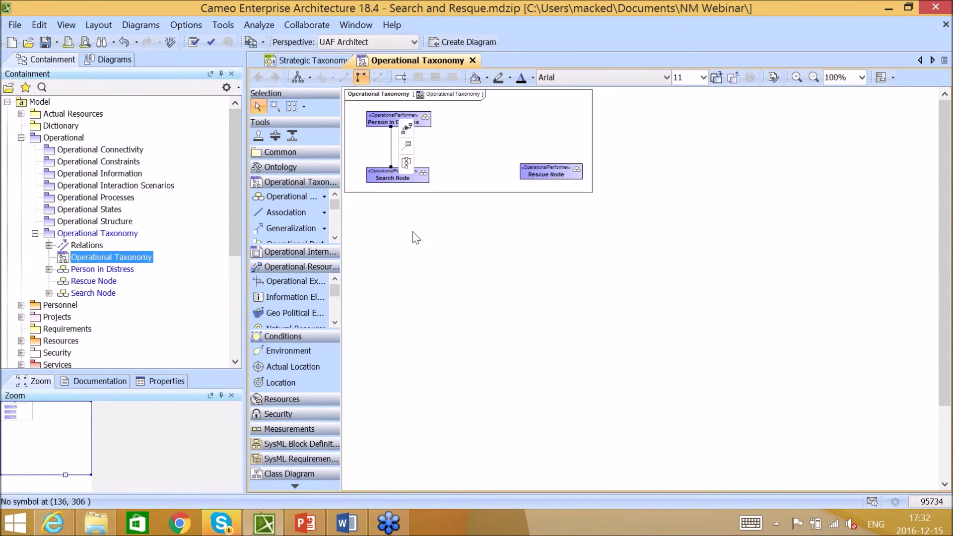
Step: Connect Search Node to Rescue Node with an association in the Operational Taxonomy diagram
left_click(400, 180)
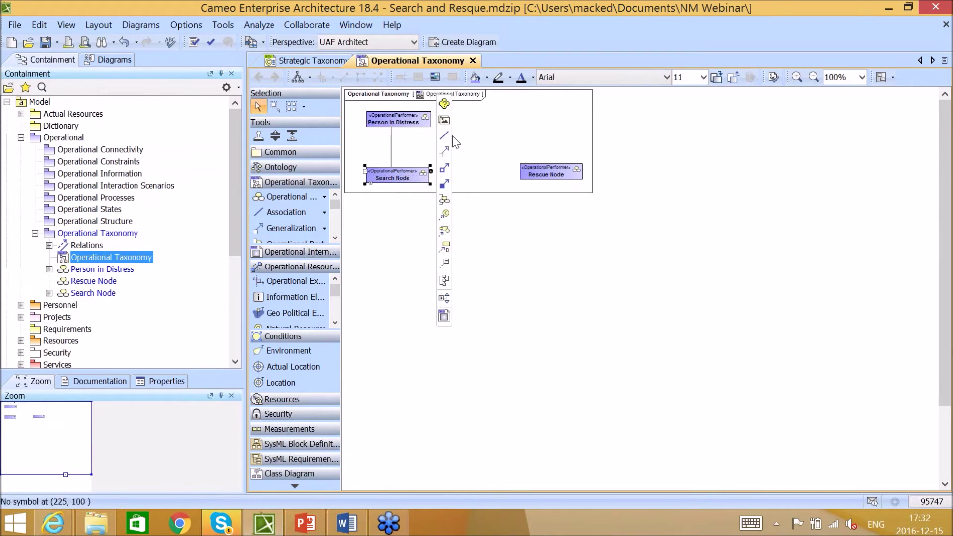
left_click_drag(444, 134, 537, 174)
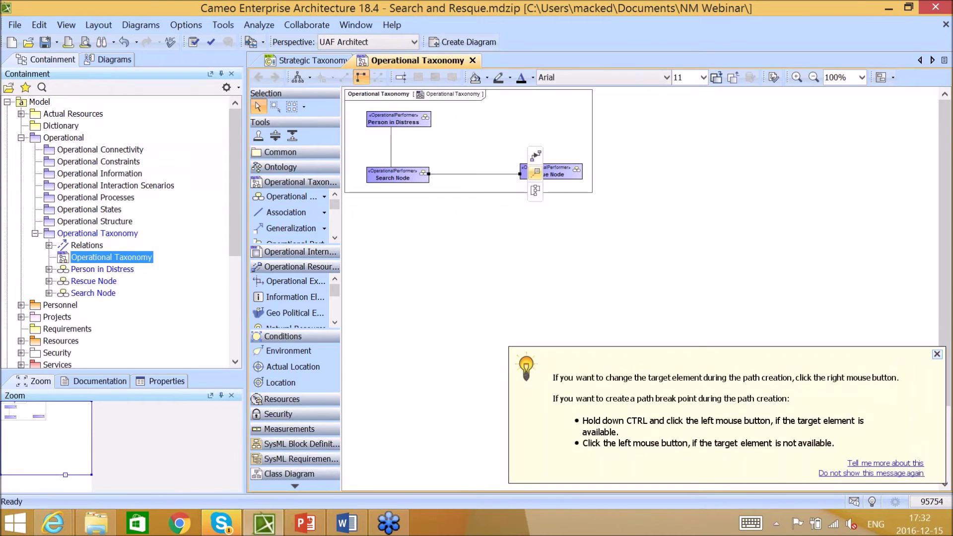
left_click(430, 232)
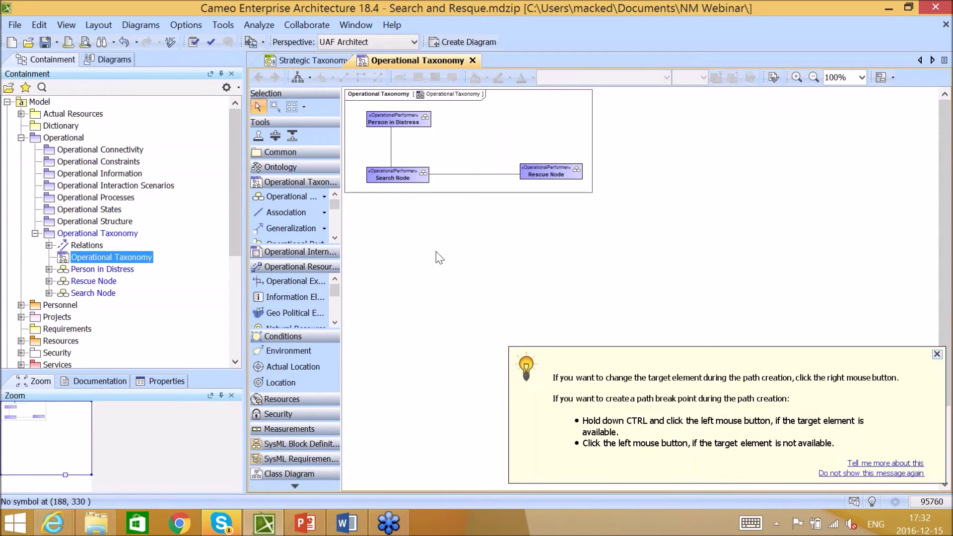
Step: Select the Operational Information package, copy Distress Signal, Medical Condition and Location from the Word document, and return to Cameo Enterprise Architecture
left_click(114, 173)
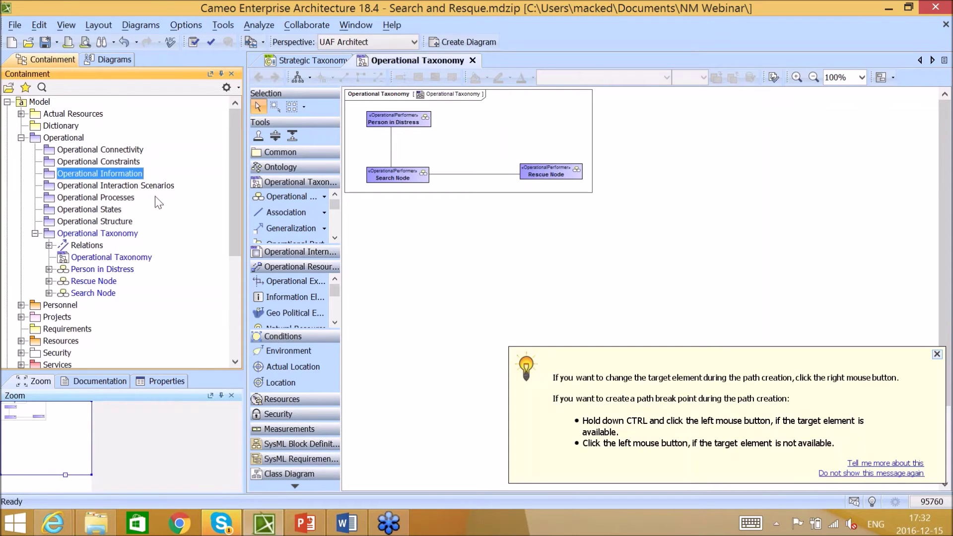
key("alt+Tab")
left_click(417, 422)
left_click_drag(270, 410, 323, 457)
key("ctrl+c")
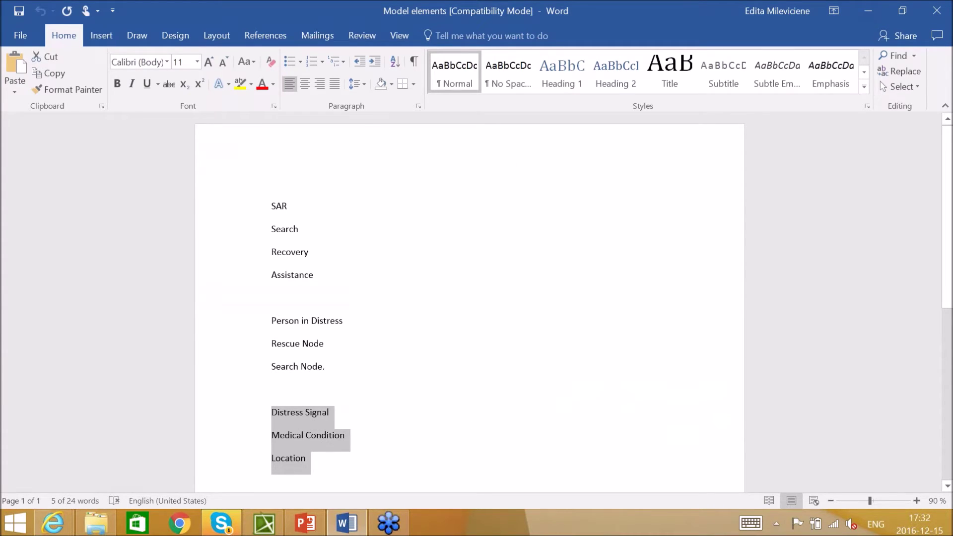
key("alt+Tab")
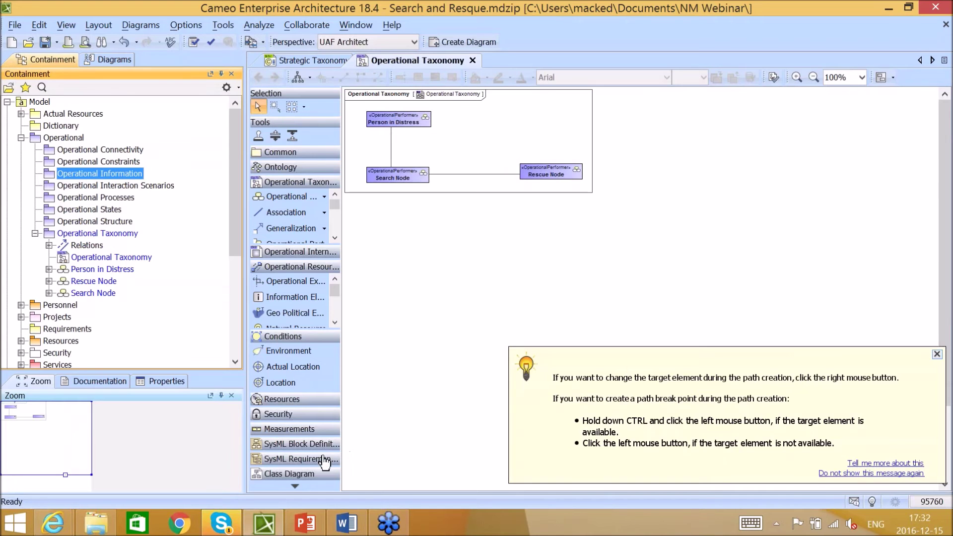
Step: Paste the copied names into the Operational Information package as elements of type Information Element
right_click(81, 177)
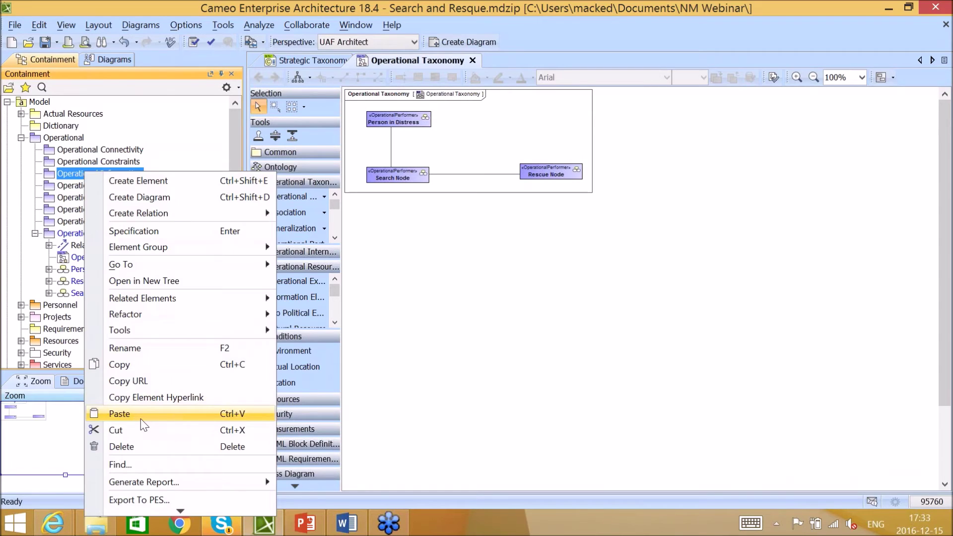
key("ctrl+shift+e")
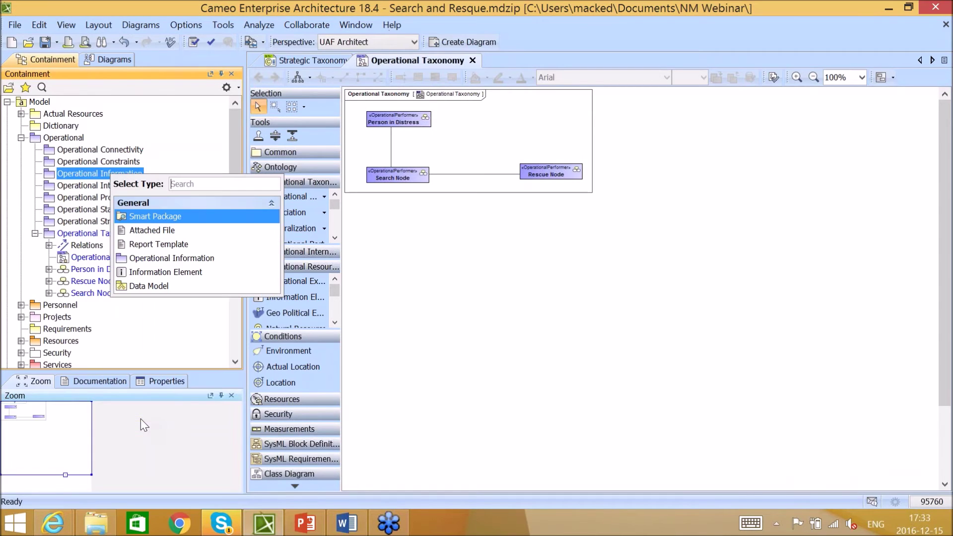
left_click(156, 272)
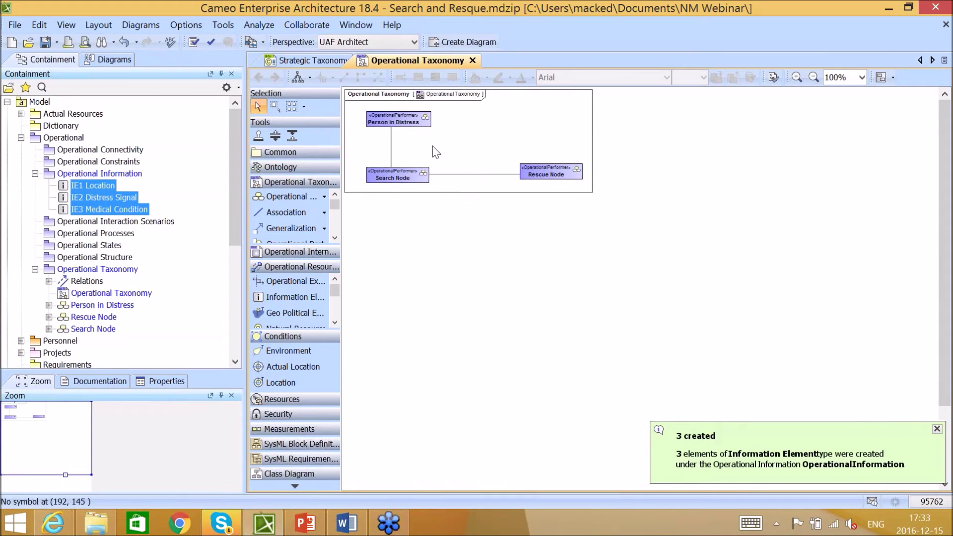
Step: Add Distress Signal to the upper association as a new InformationExchange from Person in Distress to Search Node
left_click(416, 125)
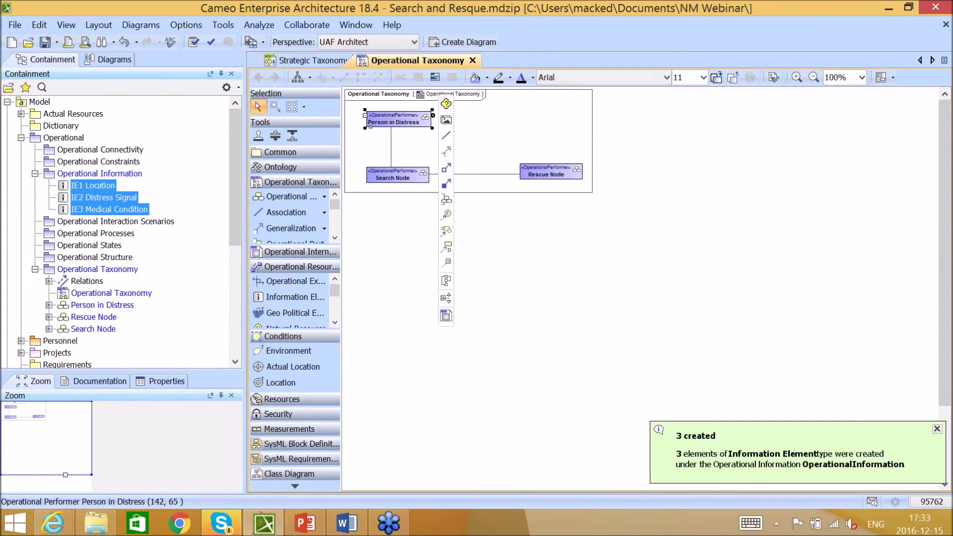
left_click(412, 176)
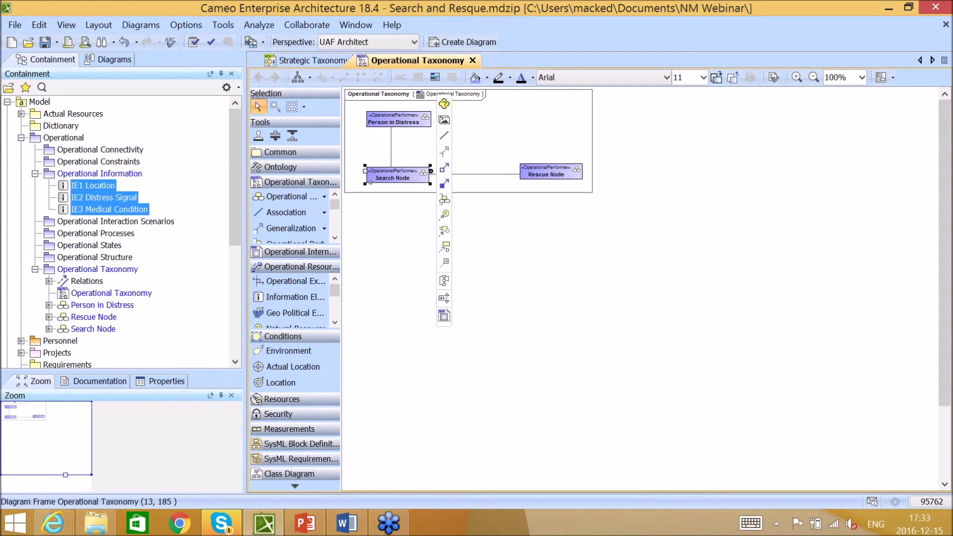
left_click(119, 198)
left_click_drag(118, 197, 393, 153)
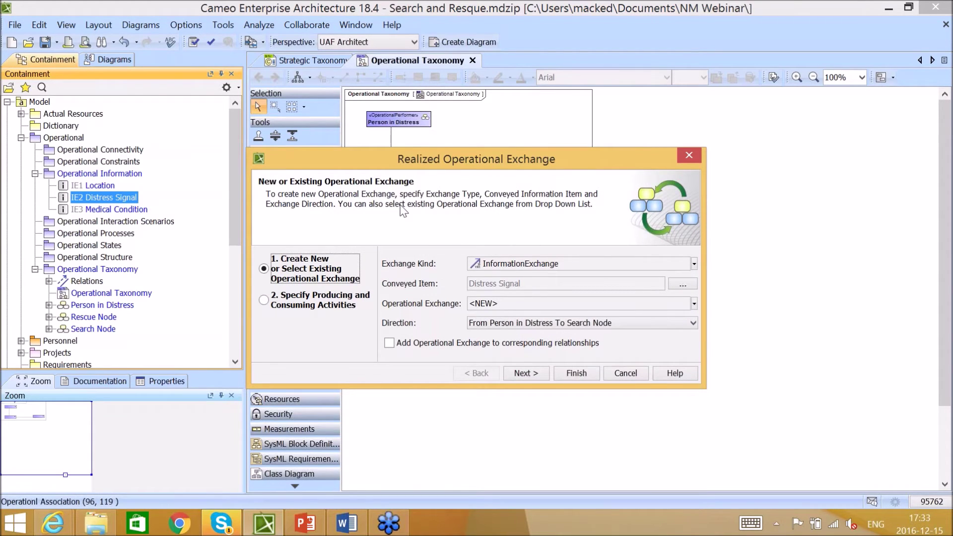
left_click(577, 372)
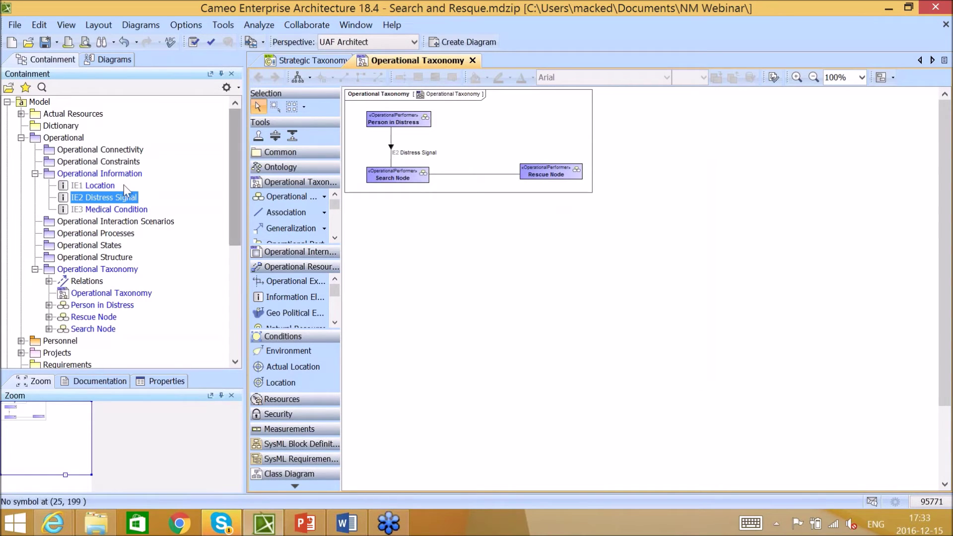
Step: Add Location and Medical Condition to the other association as new InformationExchanges from Search Node to Rescue Node
left_click_drag(110, 186, 474, 175)
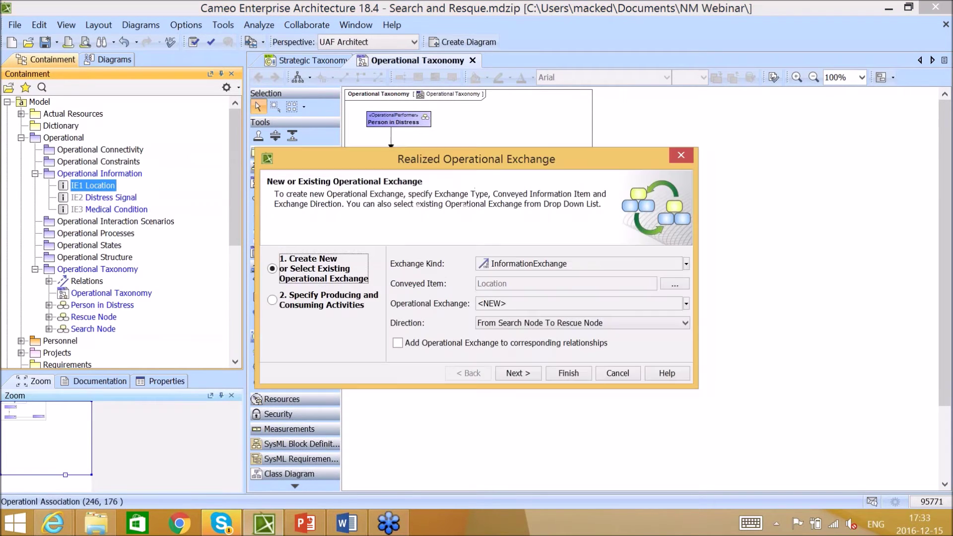
left_click(569, 373)
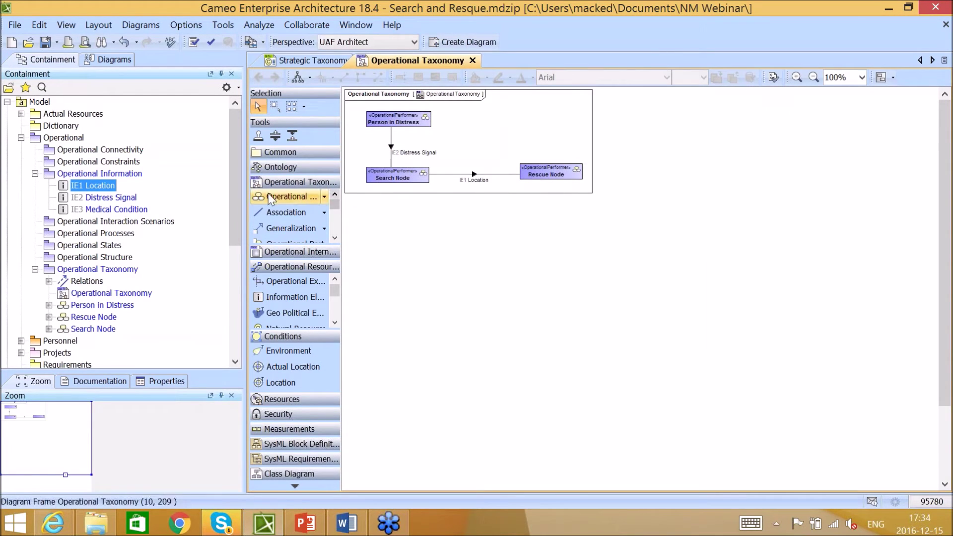
left_click_drag(119, 209, 469, 177)
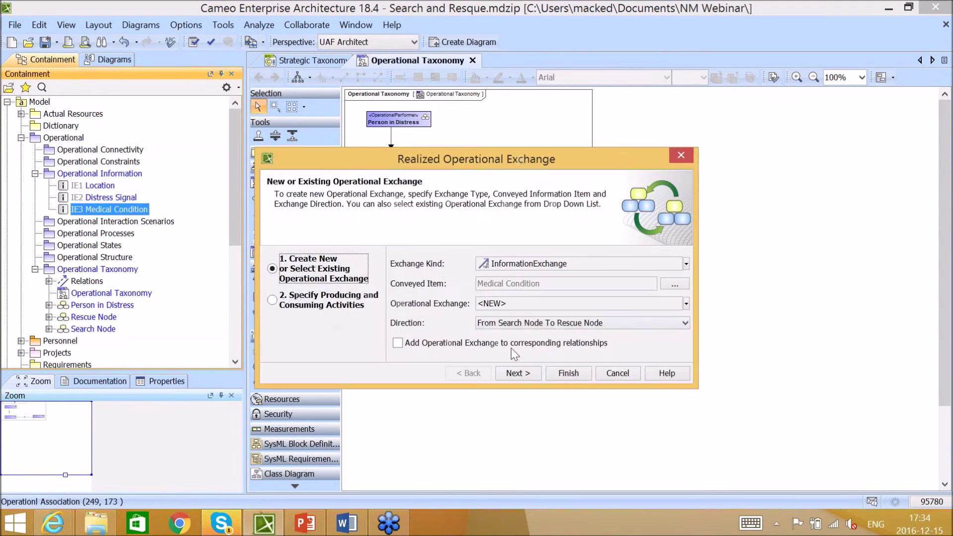
left_click(573, 372)
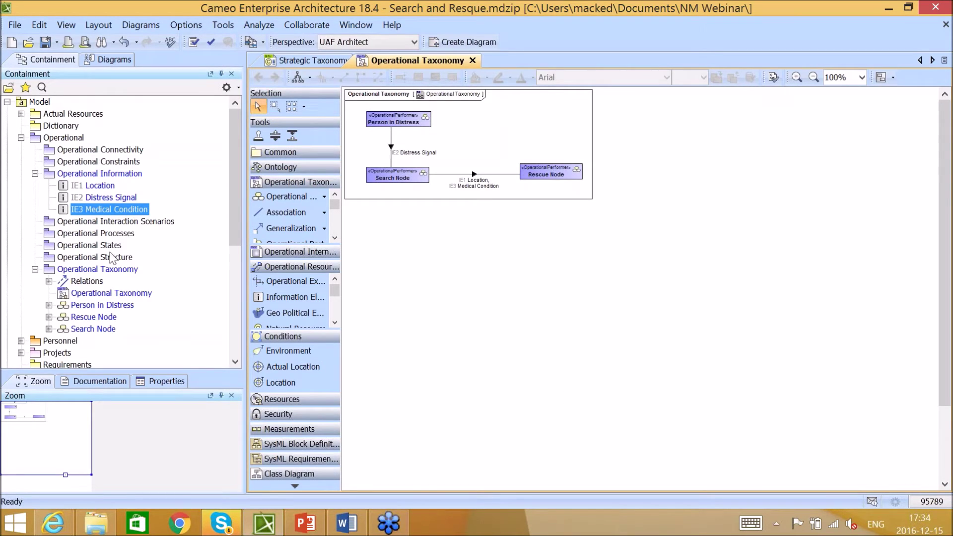
Step: Create an Operational Process Flow diagram in the Operational Processes package and name it Search Activity
left_click(111, 235)
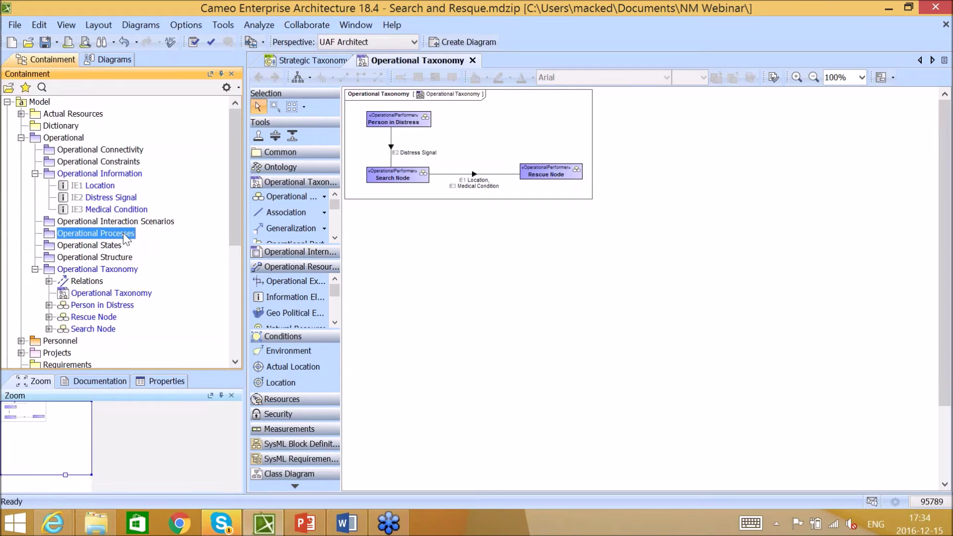
right_click(127, 240)
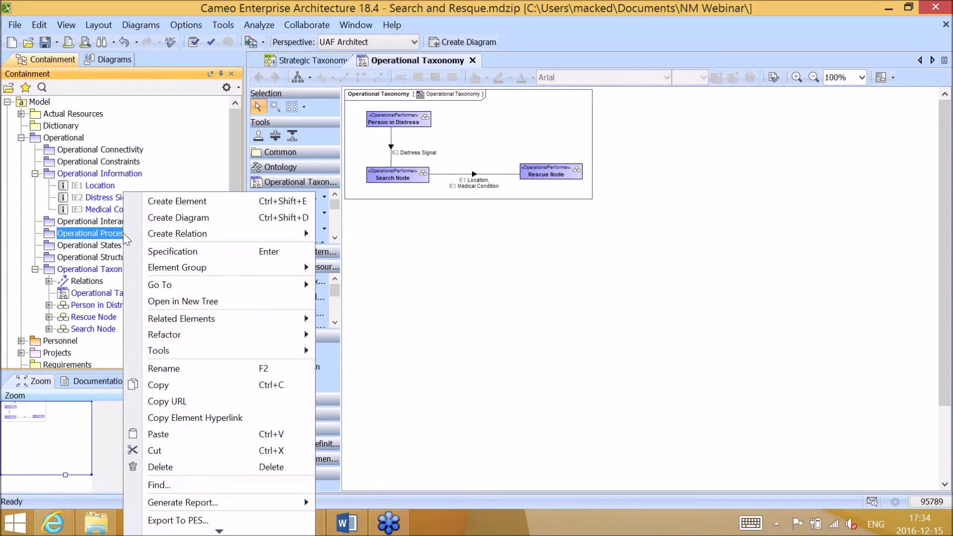
left_click(170, 215)
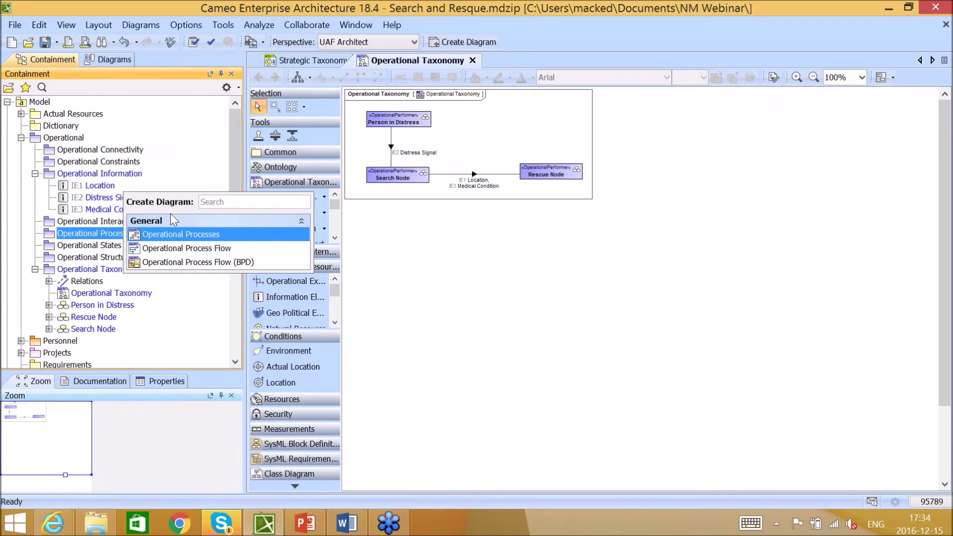
left_click(186, 248)
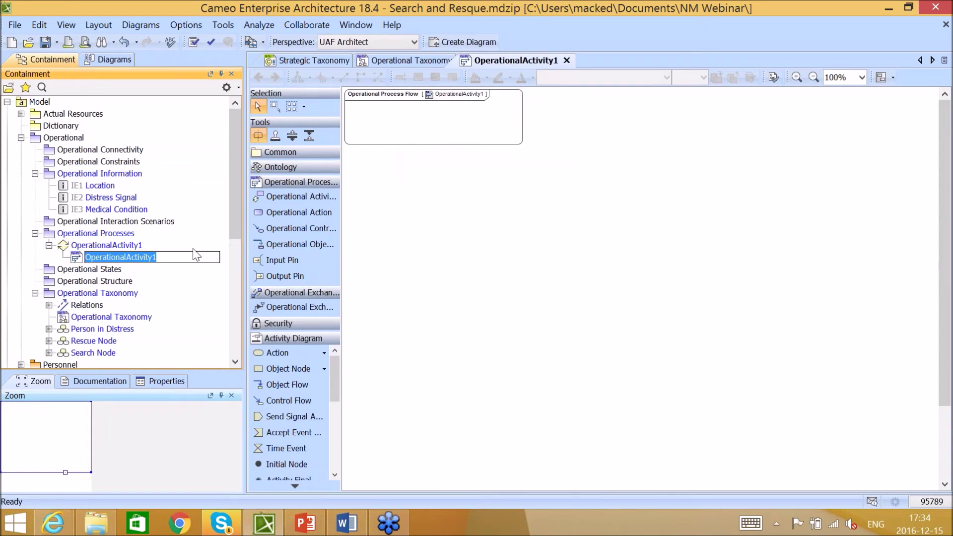
type("Search Activ")
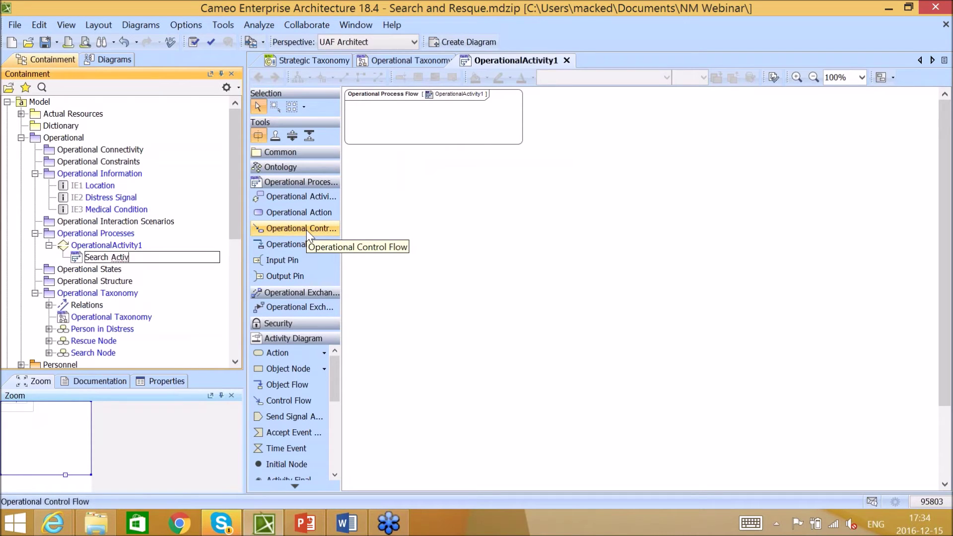
type("ity")
key("Return")
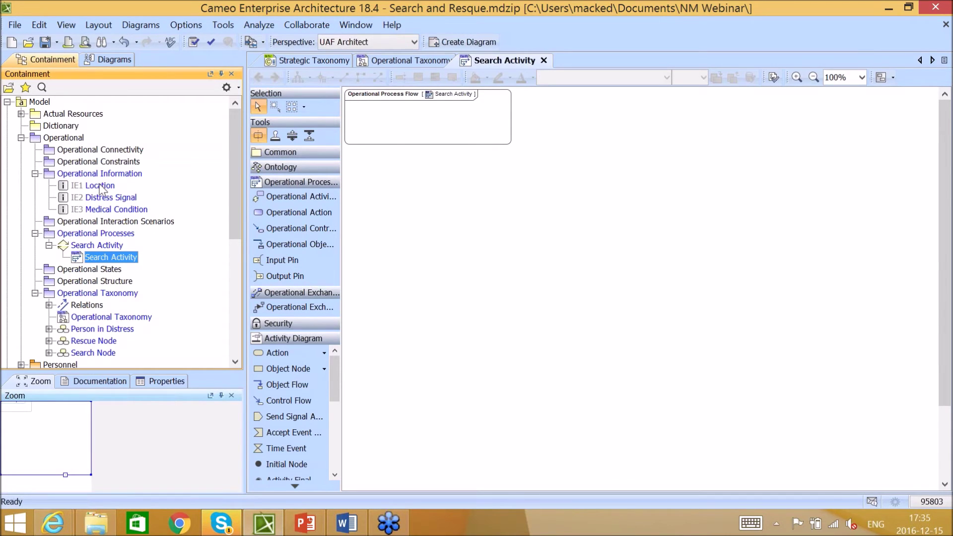
Step: Add side-by-side swimlanes for Person in Distress, Search Node and Rescue Node to the Search Activity diagram
scroll(126, 306, "down", 1)
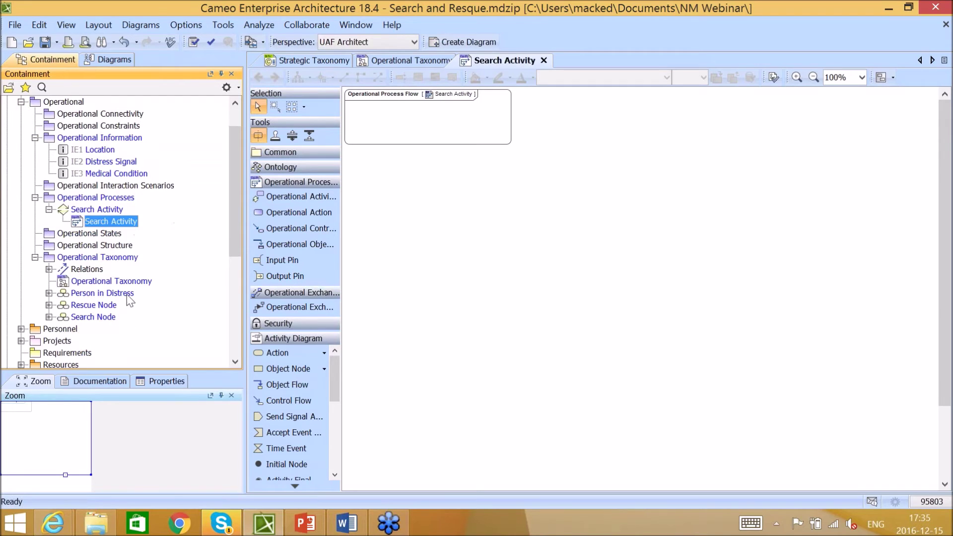
left_click_drag(102, 294, 426, 139)
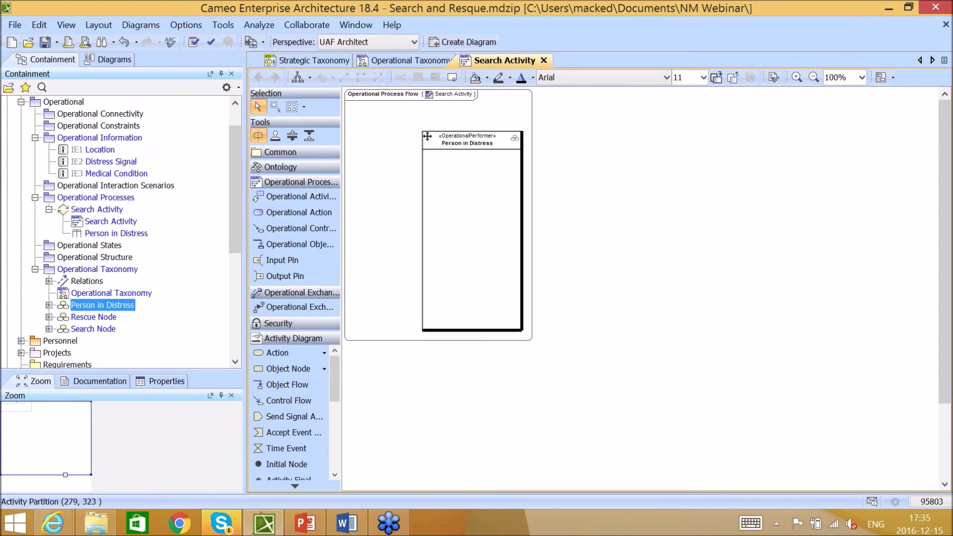
left_click_drag(95, 329, 457, 245)
left_click_drag(94, 330, 563, 238)
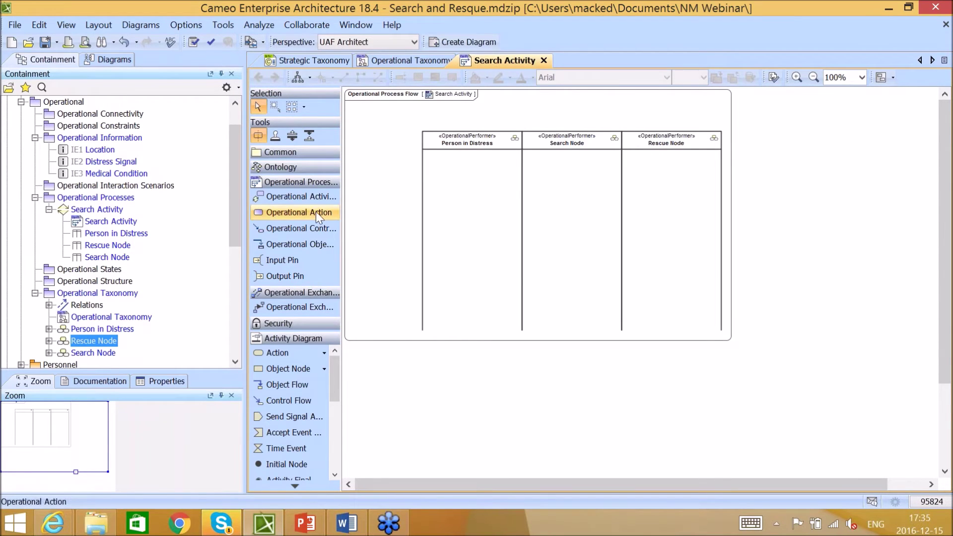
Step: Place an initial node in the Person in Distress swimlane and link it by control flow to a new activity action named Send Signal
left_click(294, 468)
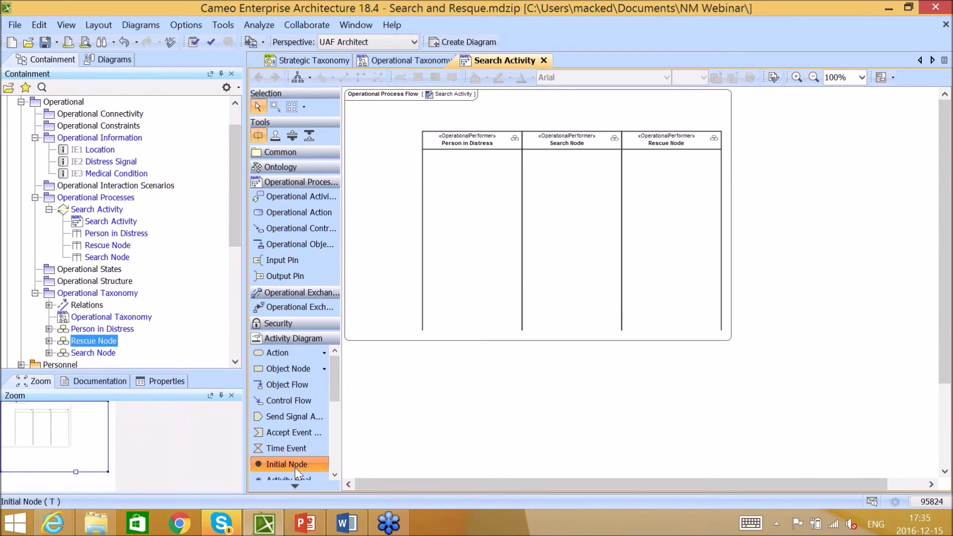
left_click(467, 164)
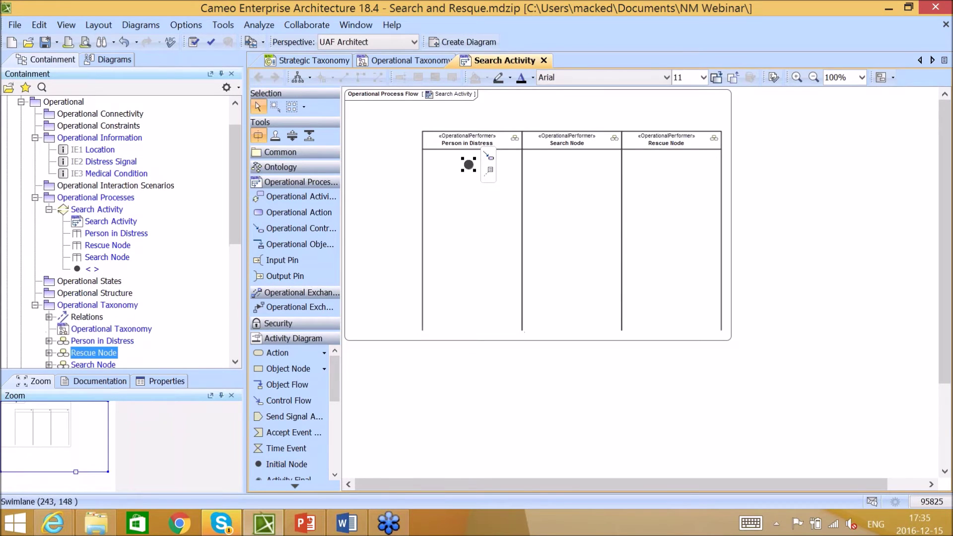
left_click_drag(489, 154, 473, 220)
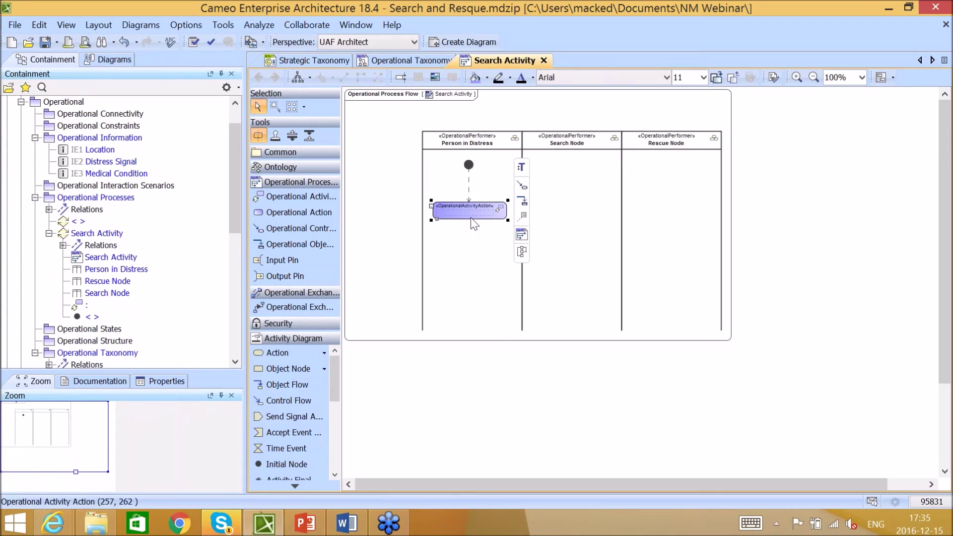
type("S")
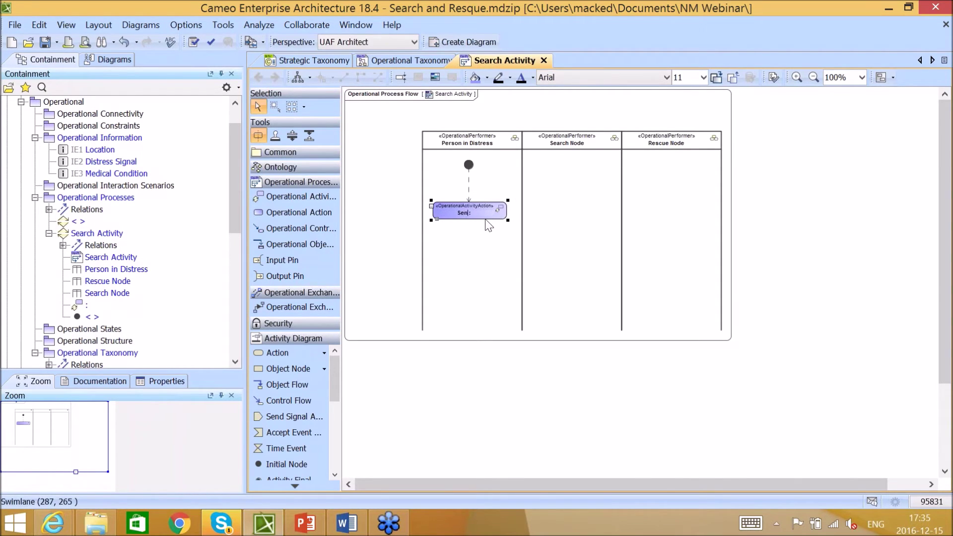
type("end S")
type("iga")
key("BackSpace")
type("nal")
left_click(523, 279)
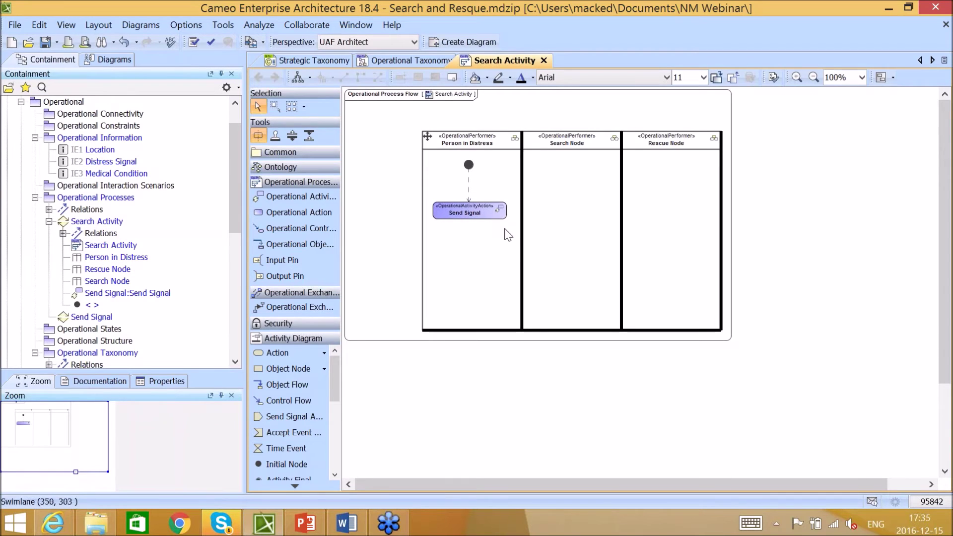
Step: Draw a control flow from Send Signal to a new activity action named Receive Siganl in the Search Node swimlane
left_click(476, 214)
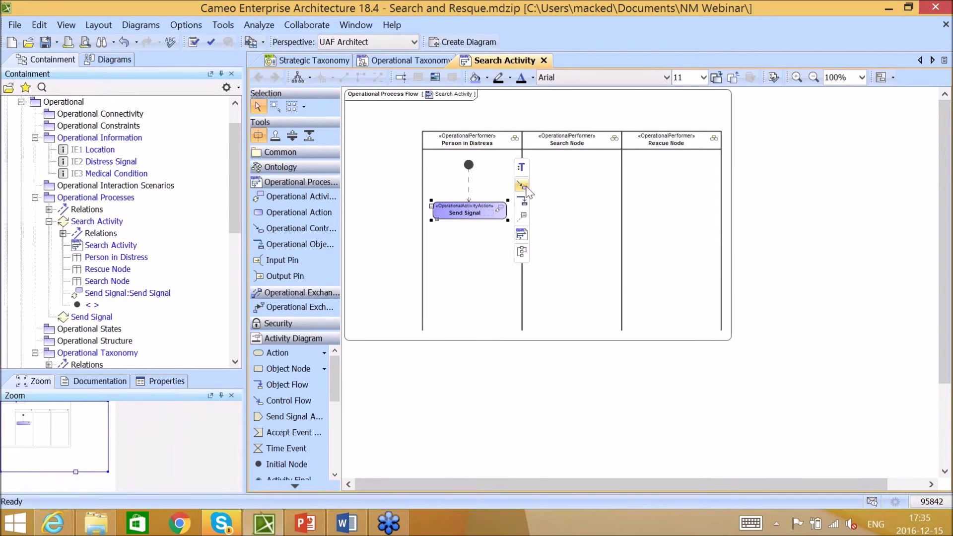
left_click_drag(521, 185, 571, 244)
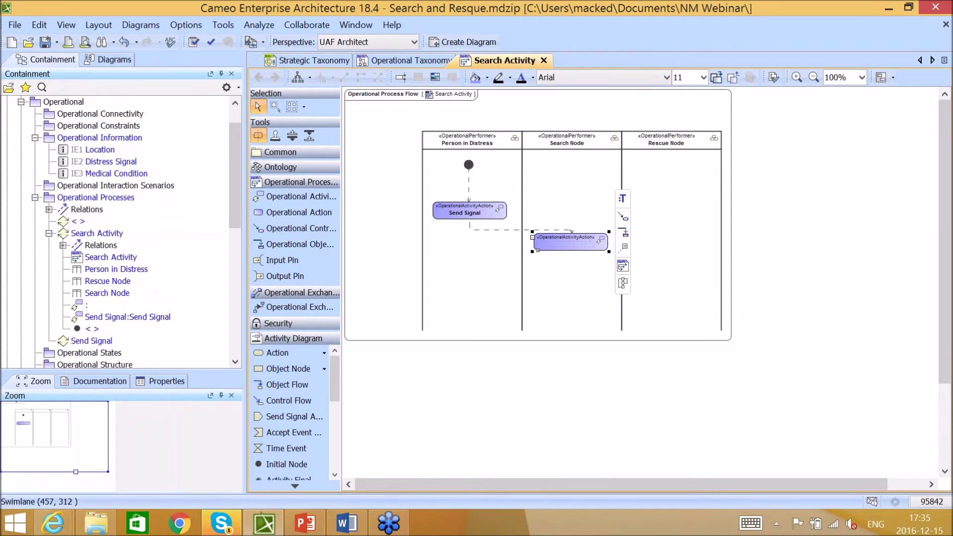
type("Receive ")
type("Sig")
type("anl:")
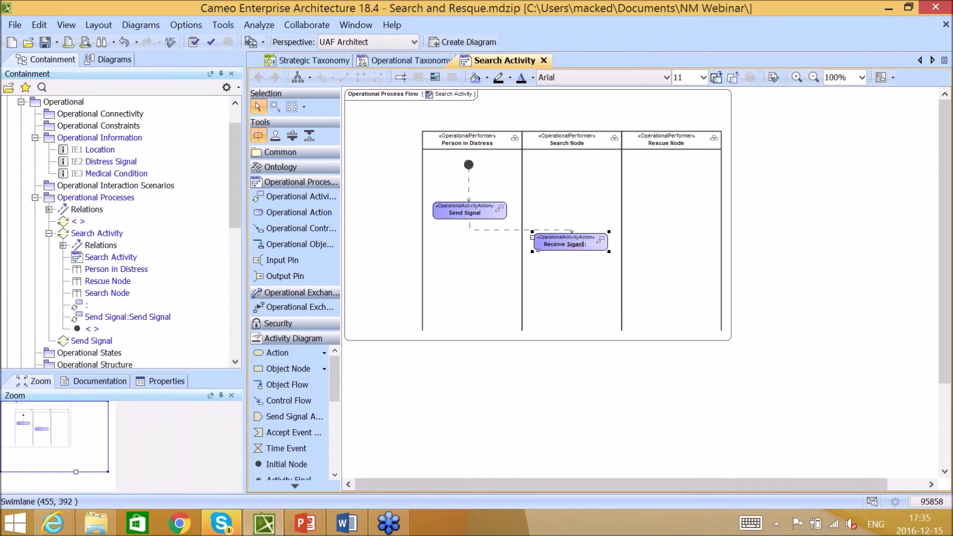
left_click(427, 136)
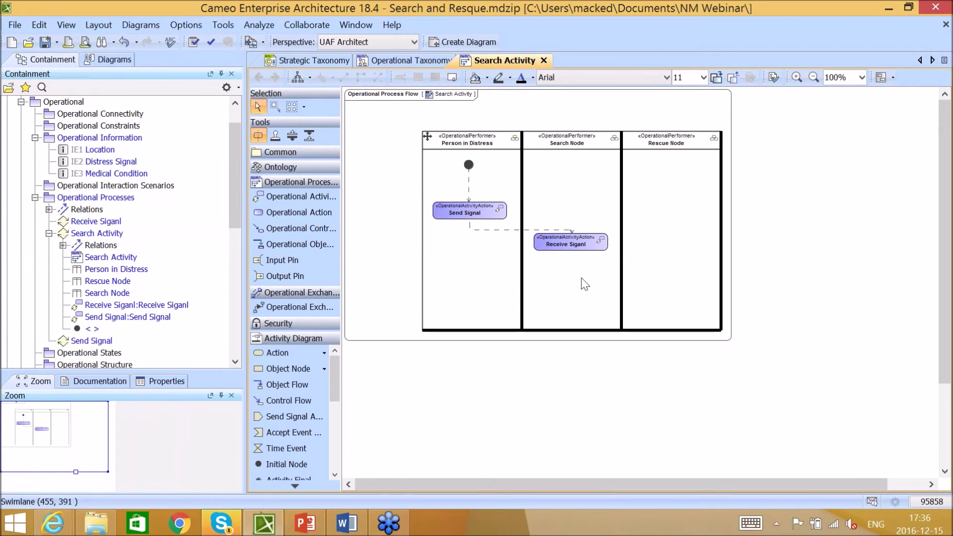
Step: Draw a control flow from Receive Siganl to a new activity action named Send Medical Conditions and Location in the Search Node swimlane
left_click(599, 243)
left_click(625, 226)
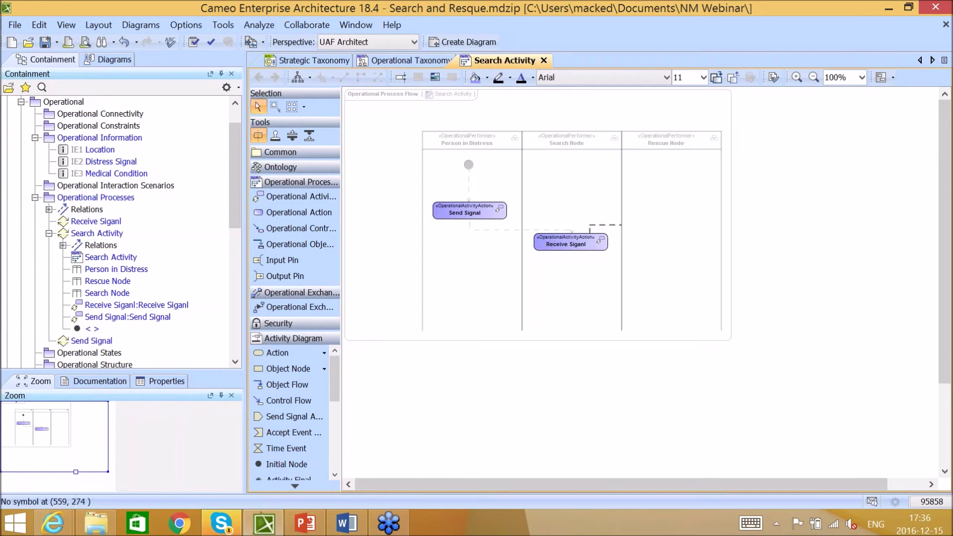
left_click(574, 288)
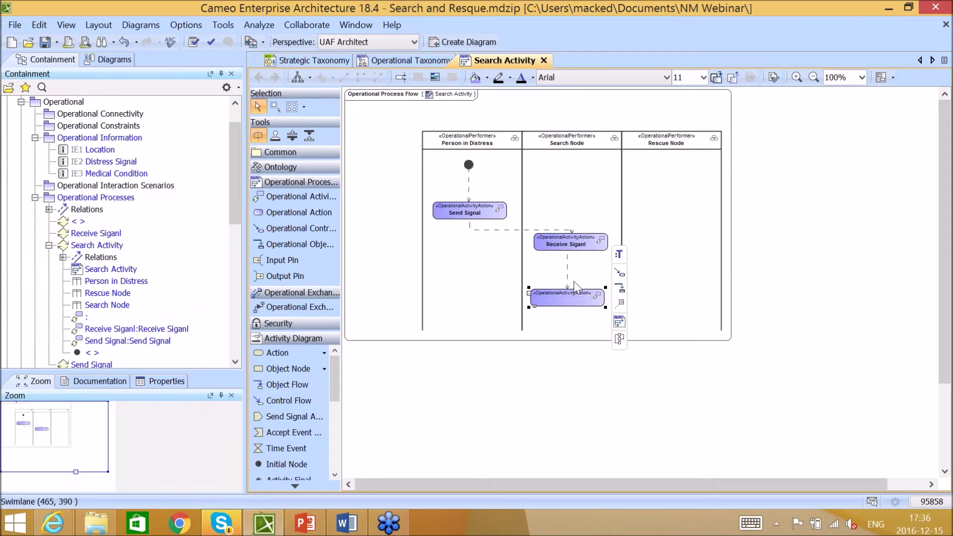
type("Send")
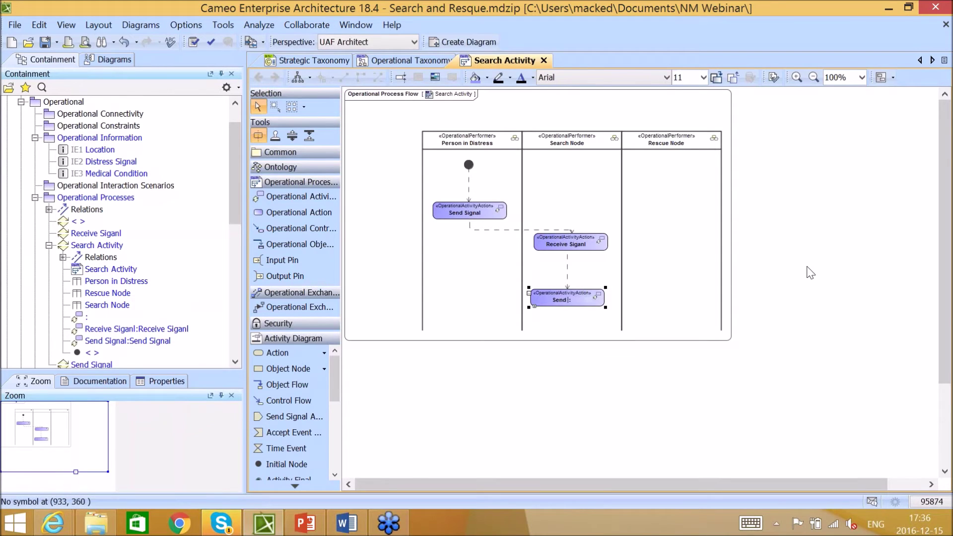
type(" Medical Condit")
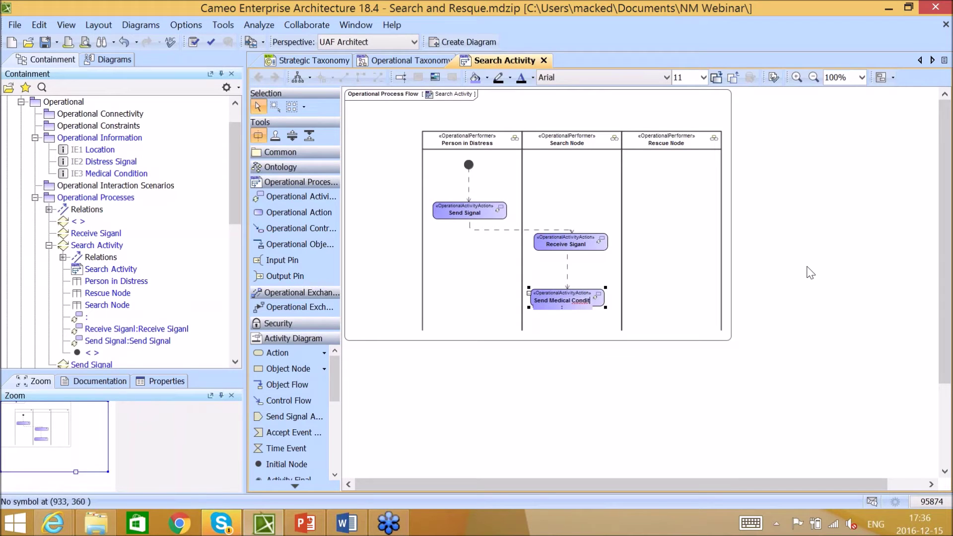
type("ions and Location")
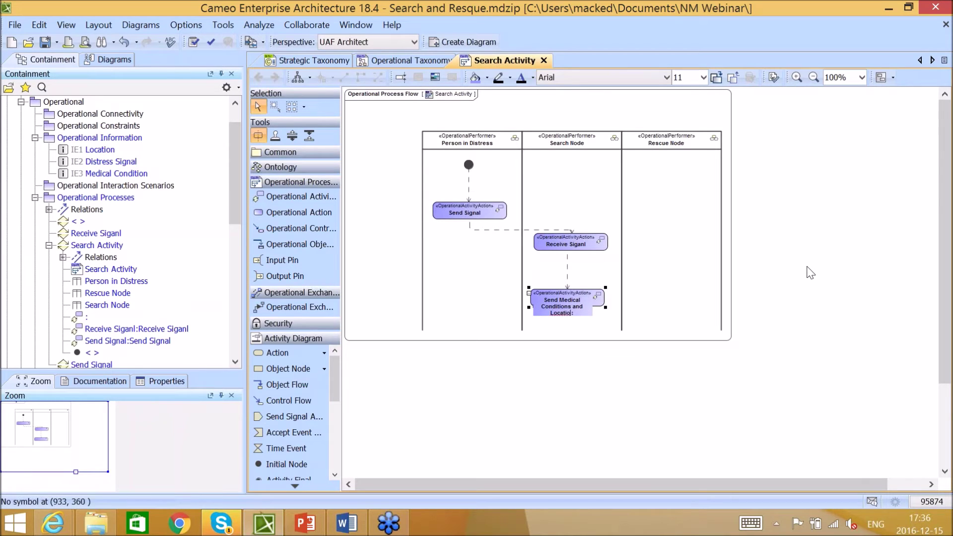
left_click(778, 273)
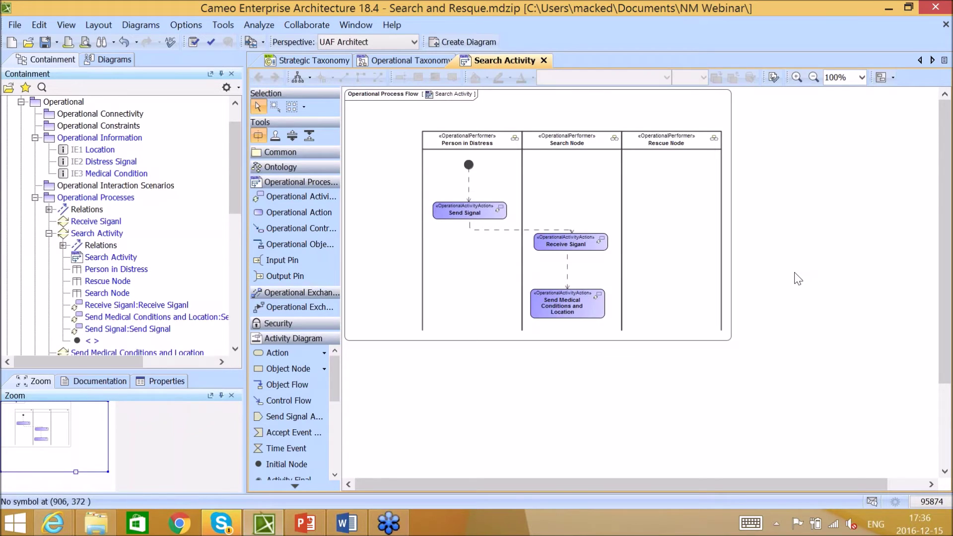
Step: Draw a control flow from Send Medical Conditions and Location to a new activity action named Receive Information in the Rescue Node swimlane
left_click(584, 304)
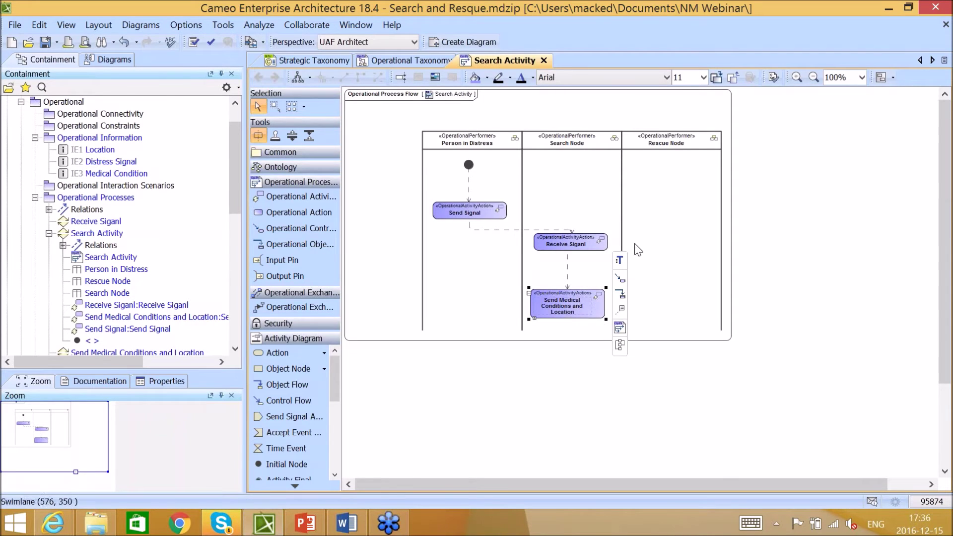
left_click(620, 279)
left_click(707, 307)
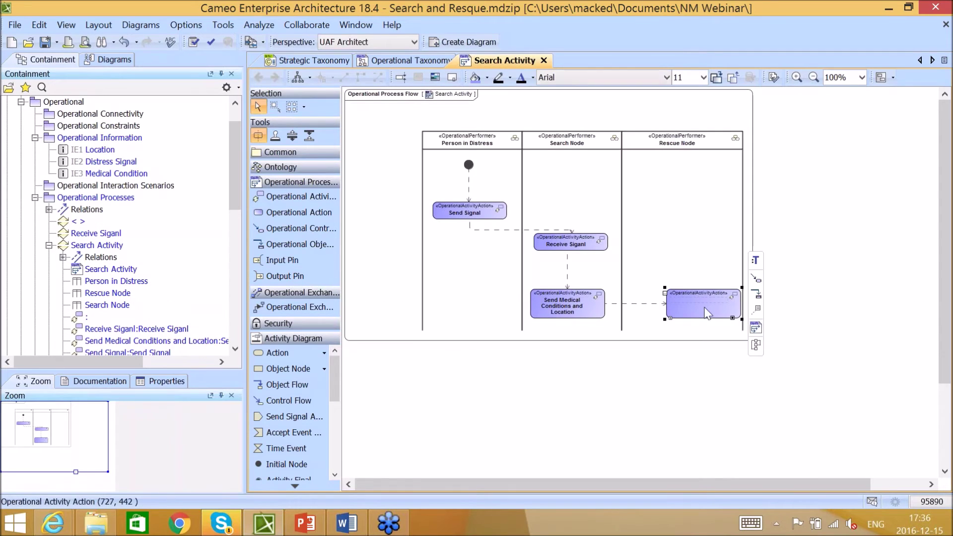
type("Recei")
type("ve Inf")
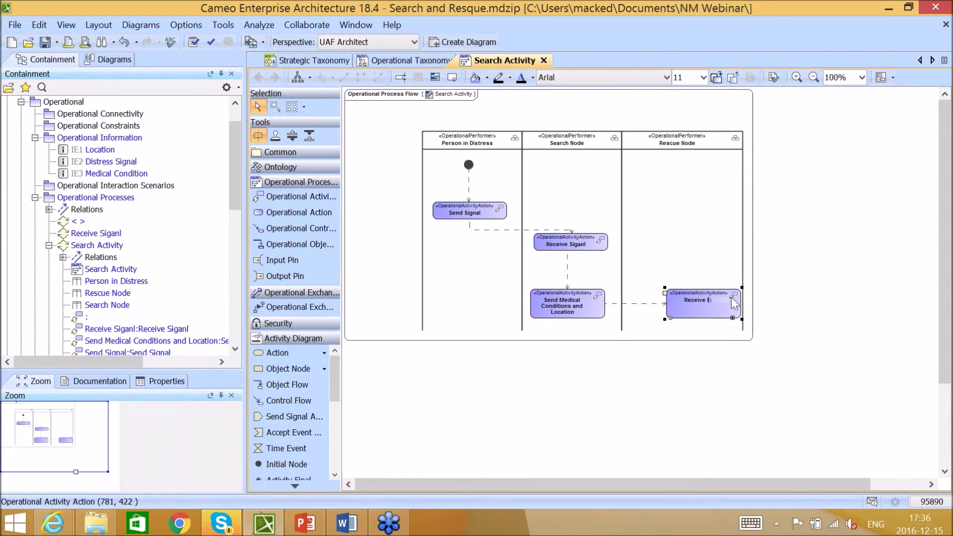
type("ormation")
left_click(677, 351)
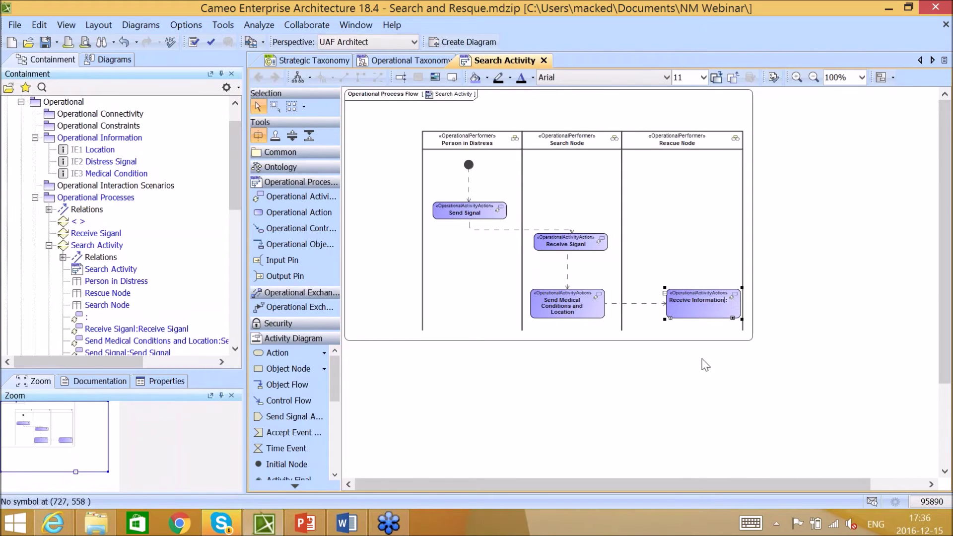
Step: Extend the three swimlanes downward to make room below the Receive Information action
left_click(644, 325)
left_click_drag(649, 330, 649, 378)
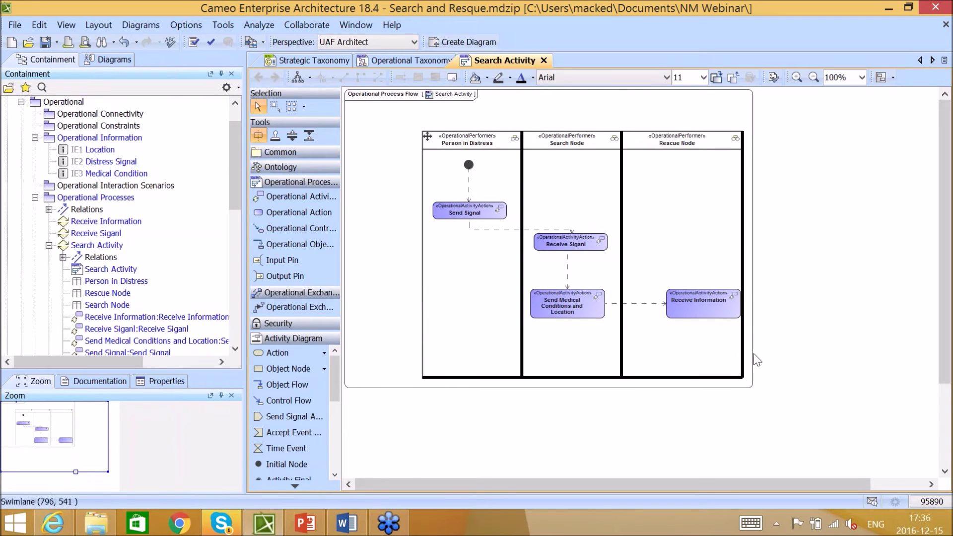
left_click(753, 353)
Step: Place an activity final node below Receive Information in the Rescue Node swimlane and link the action to it by control flow
scroll(301, 437, "down", 5)
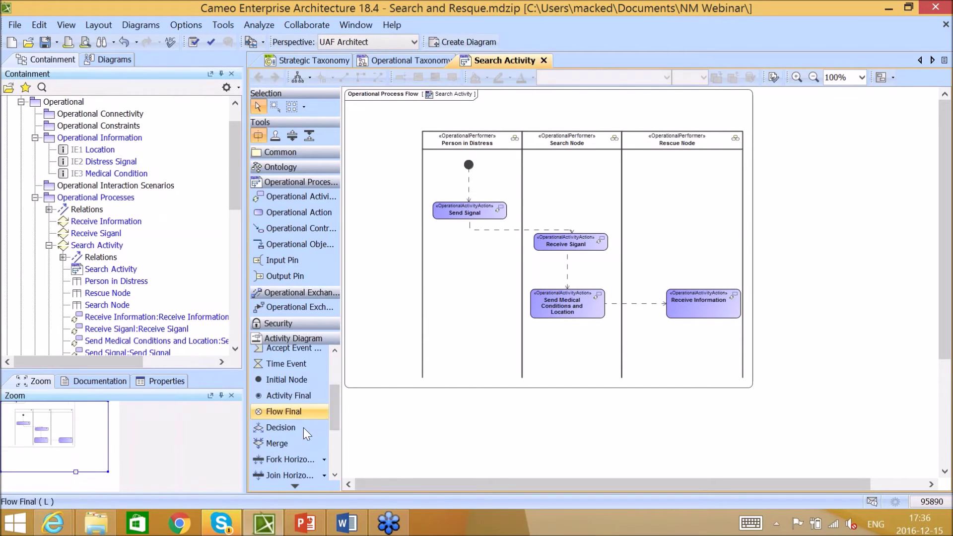
scroll(299, 437, "up", 1)
scroll(298, 437, "down", 1)
left_click_drag(340, 442, 336, 402)
left_click(287, 385)
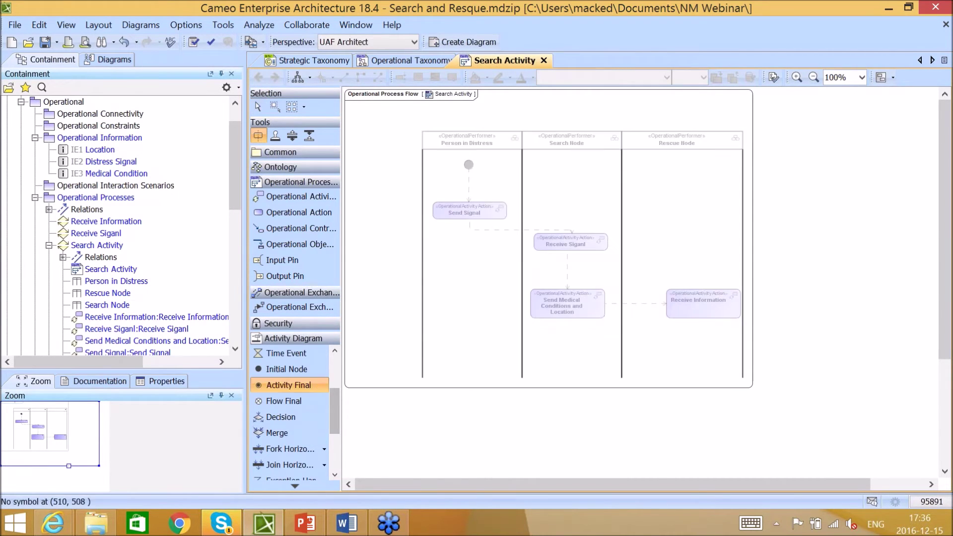
left_click(700, 345)
left_click(701, 294)
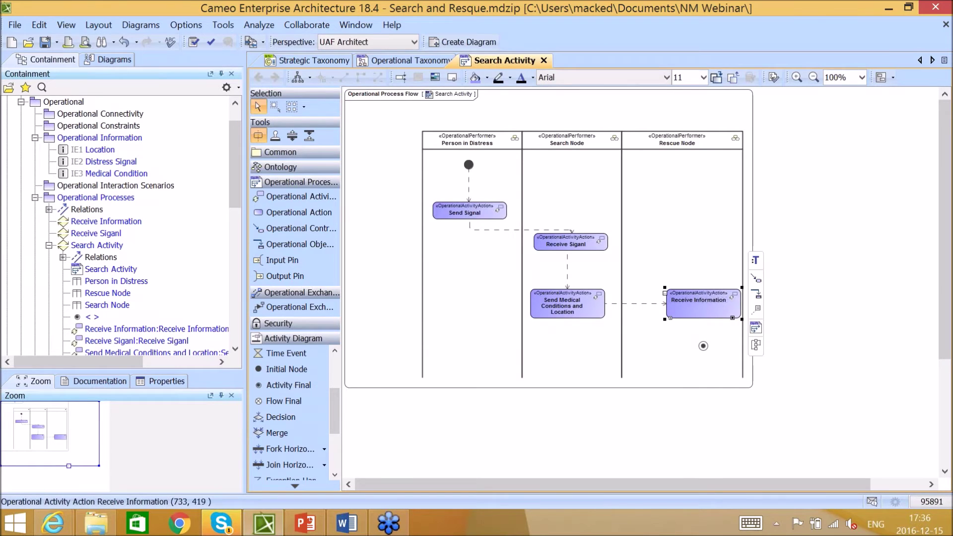
left_click(703, 346)
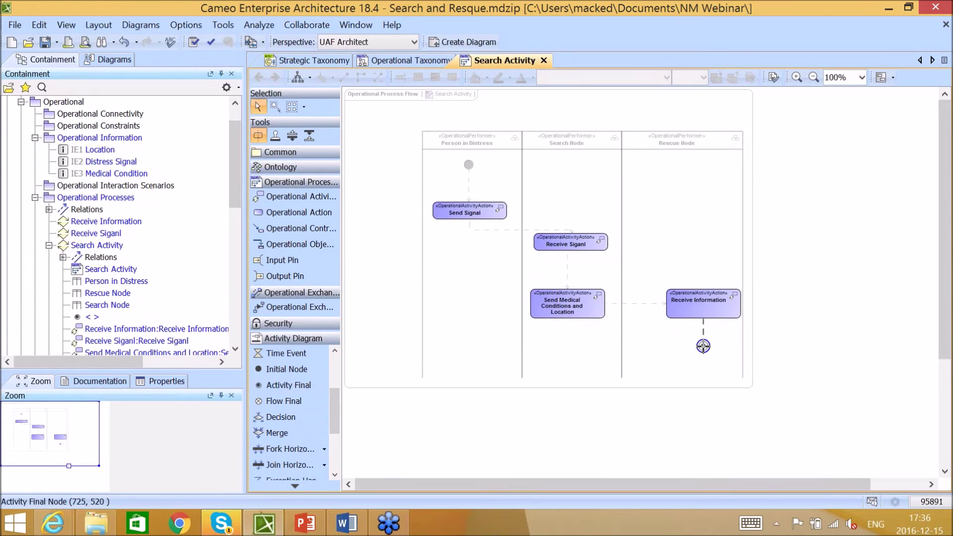
left_click(805, 329)
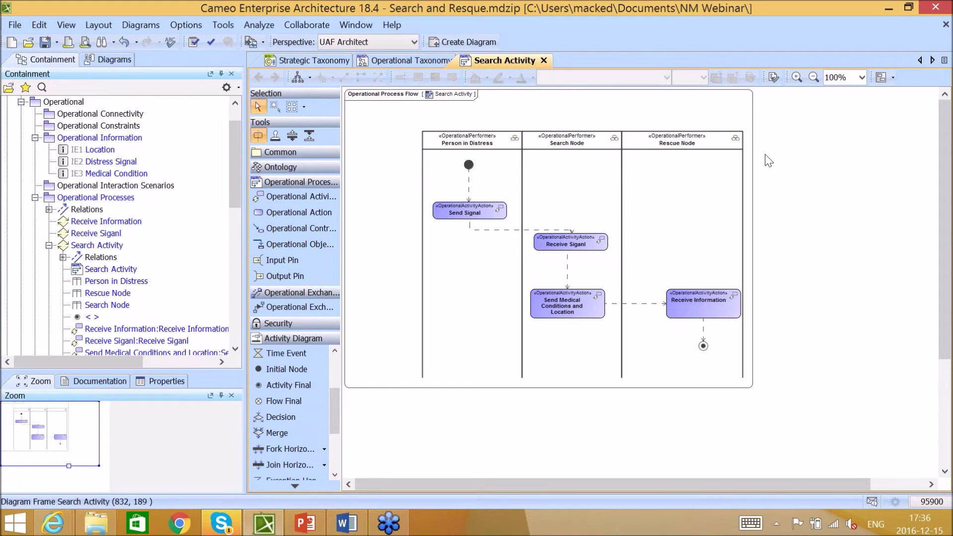
Step: Check the information exchanges in the Operational Taxonomy diagram and move Send Signal up closer to the initial node in Search Activity
left_click(403, 61)
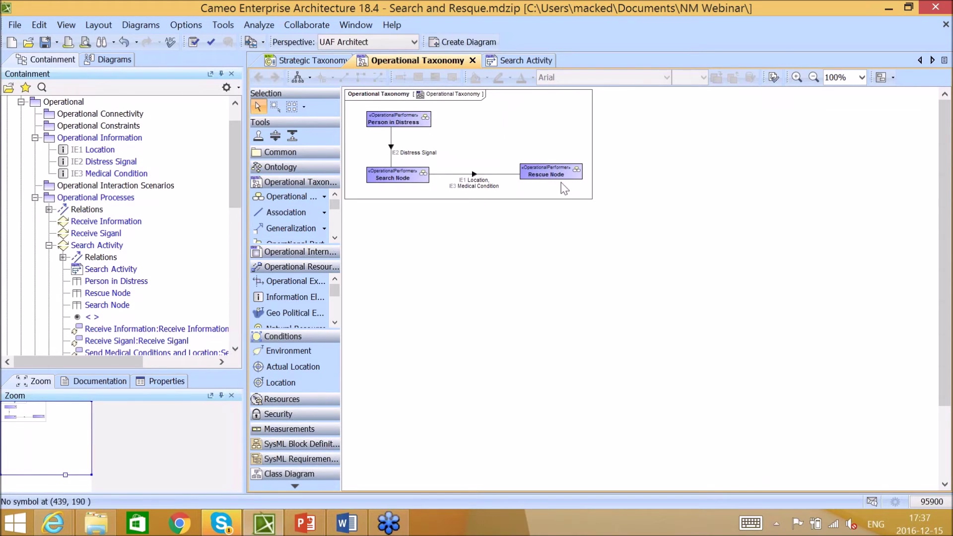
left_click(517, 59)
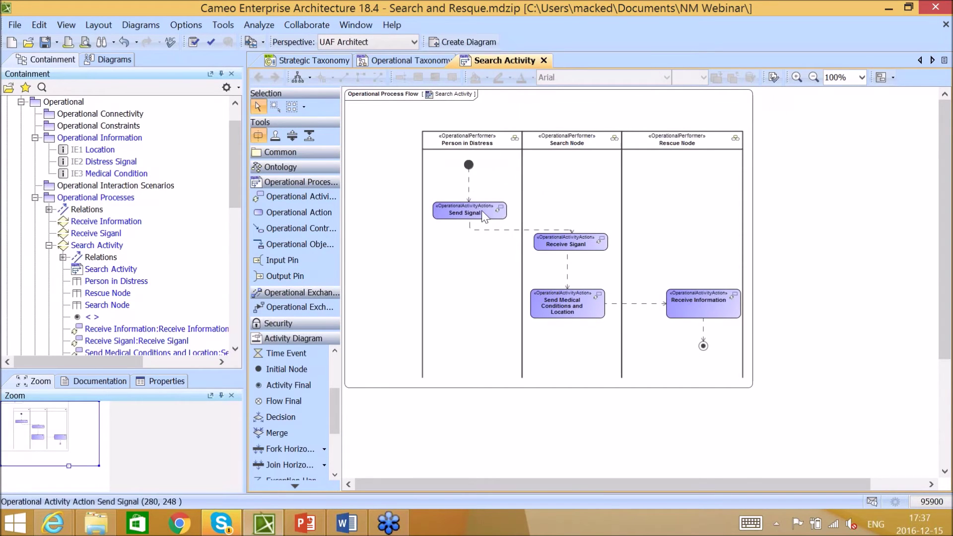
left_click_drag(478, 207, 477, 191)
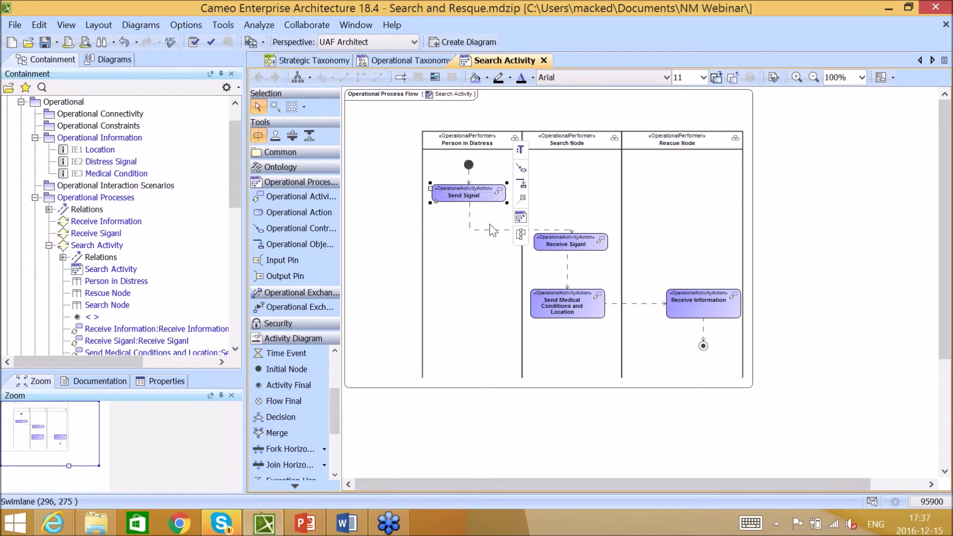